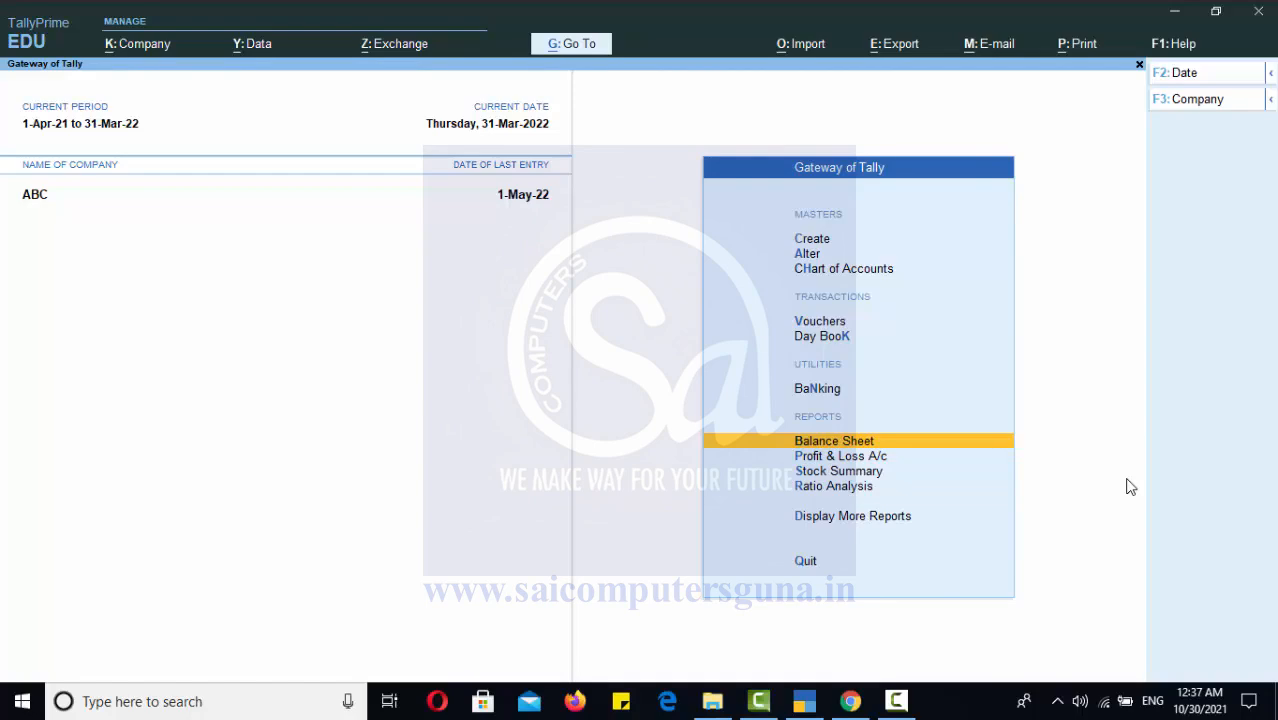
- Open the Balance Sheet and examine the parties listed under Sundry Creditors within Current Liabilities
key(Return)
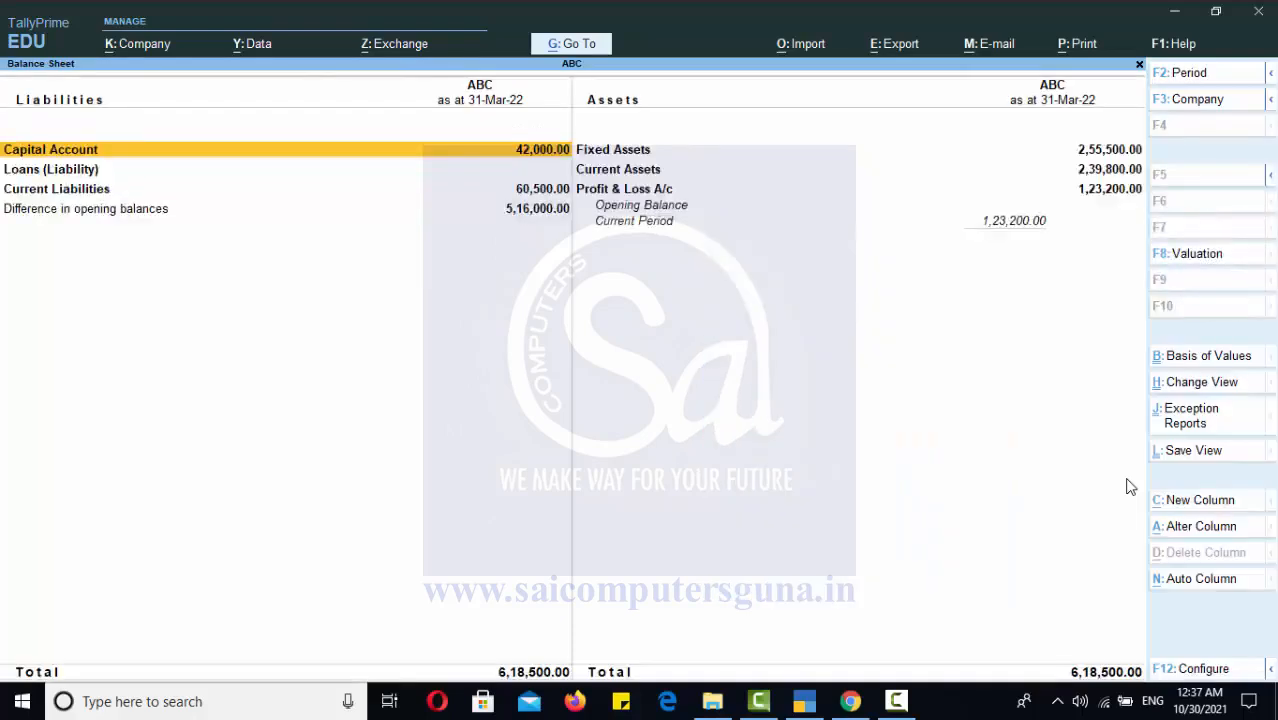
key(Down)
key(Up)
key(Down)
key(Down)
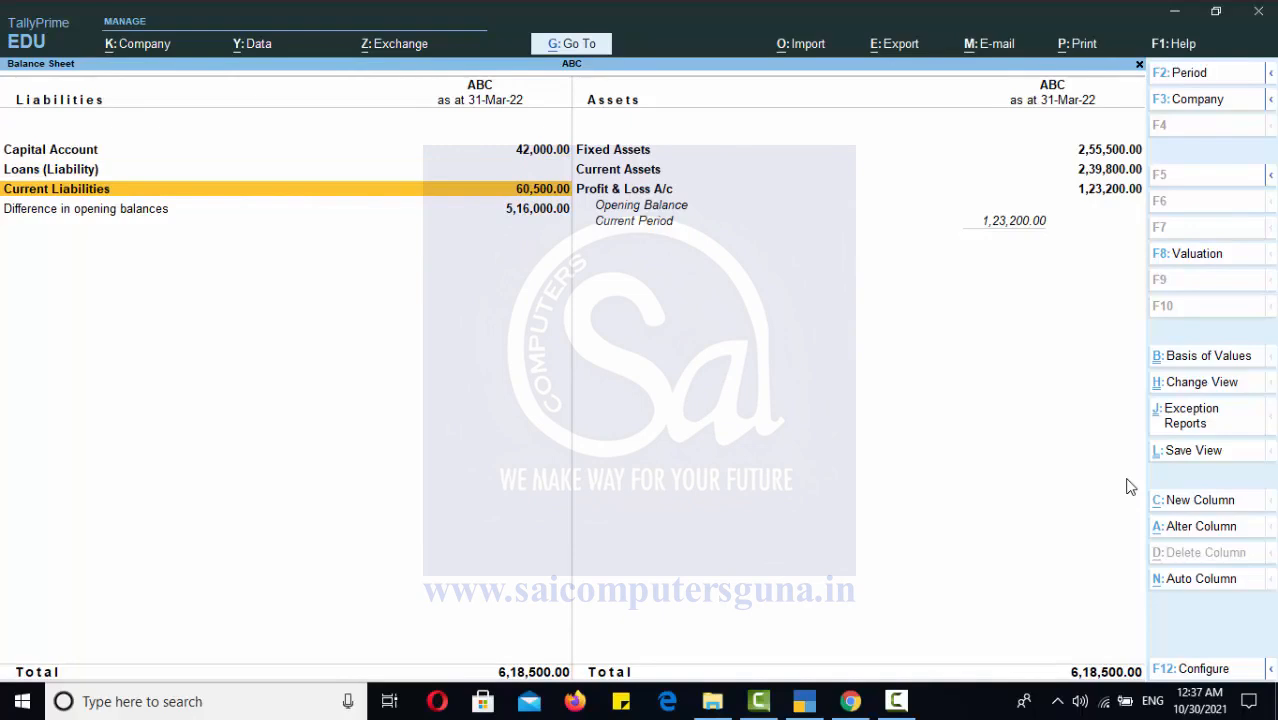
key(Return)
key(Down)
key(Up)
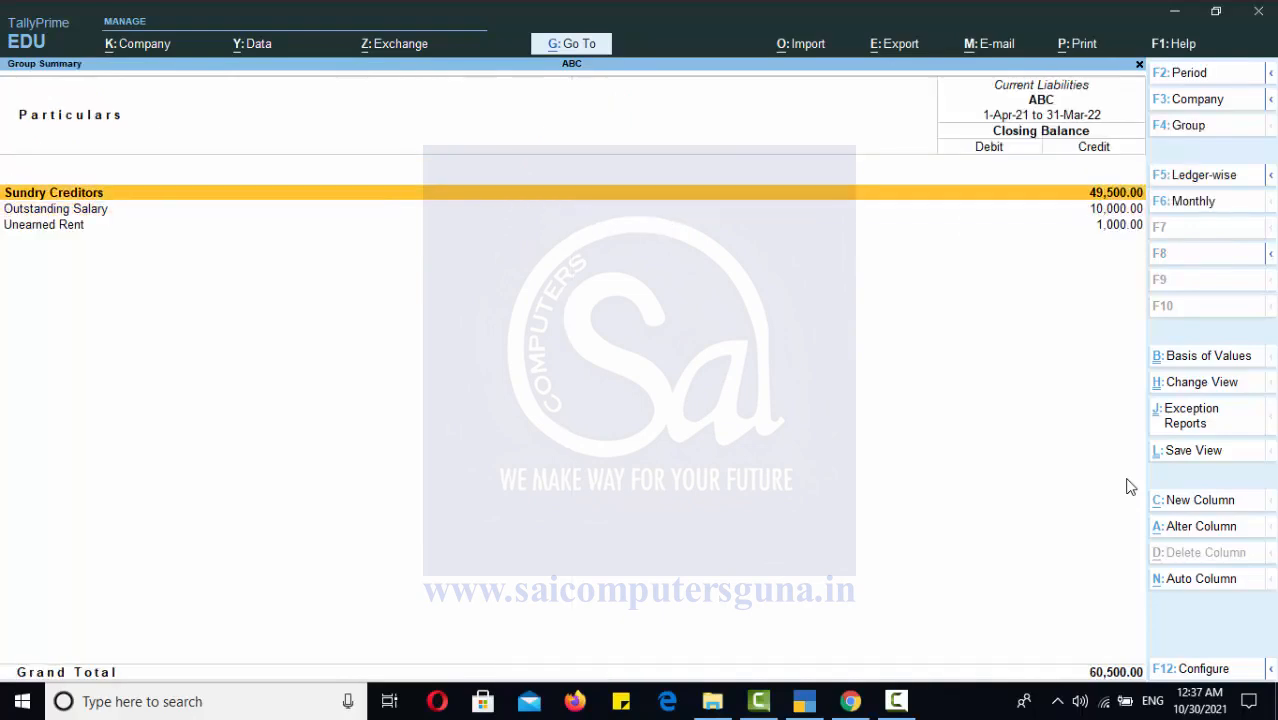
key(Return)
key(Down)
key(Down)
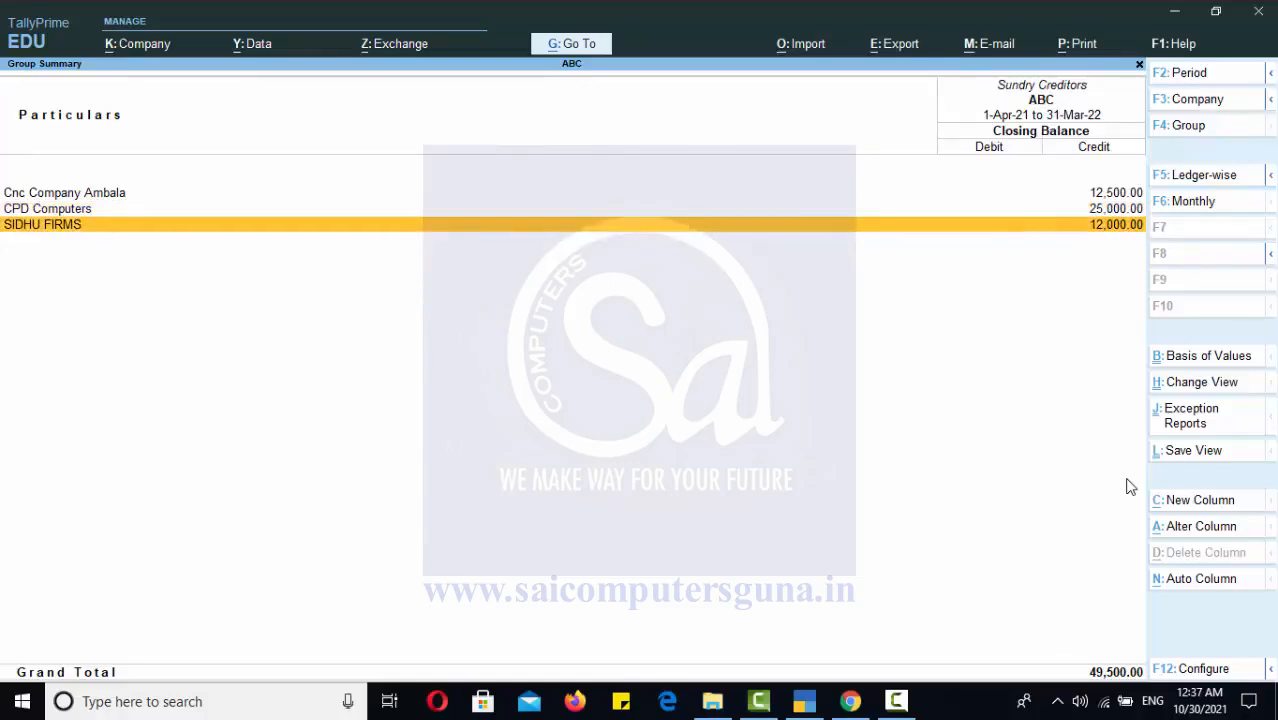
key(Escape)
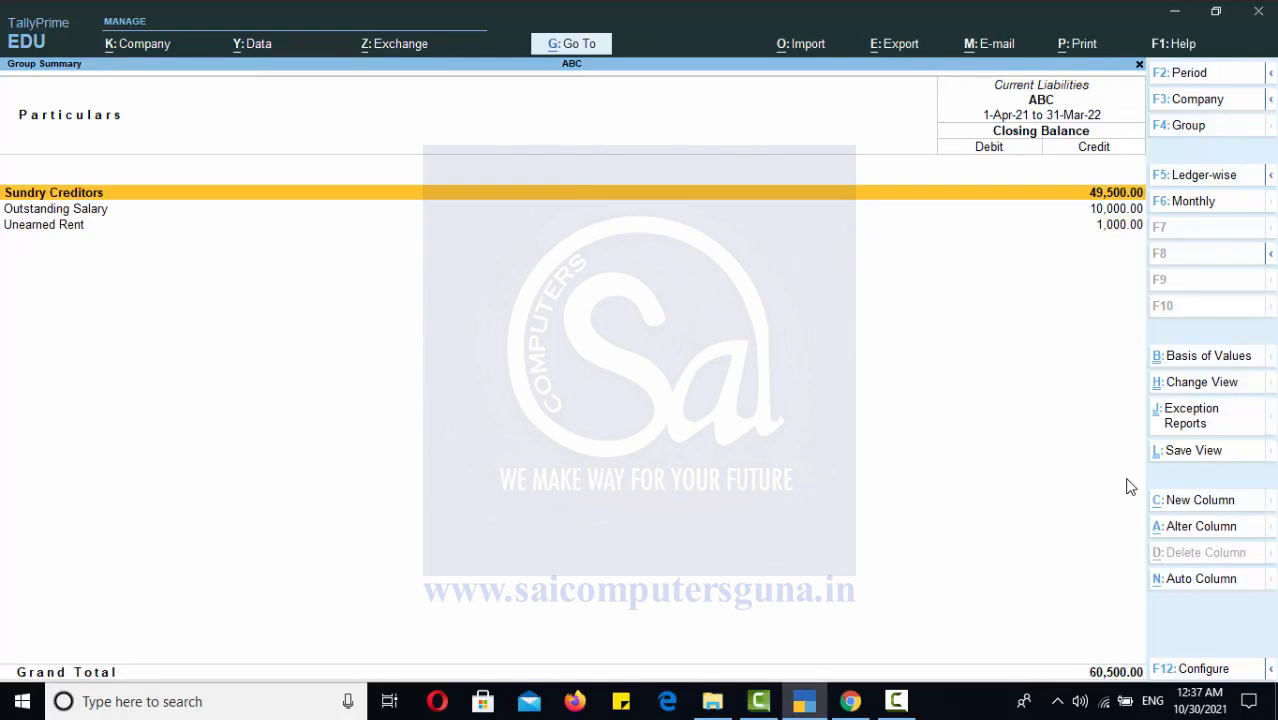
- Examine Sundry Debtors within Current Assets, including the monthly summary of JD SONS, and return to the Gateway of Tally
key(Escape)
key(Right)
key(Up)
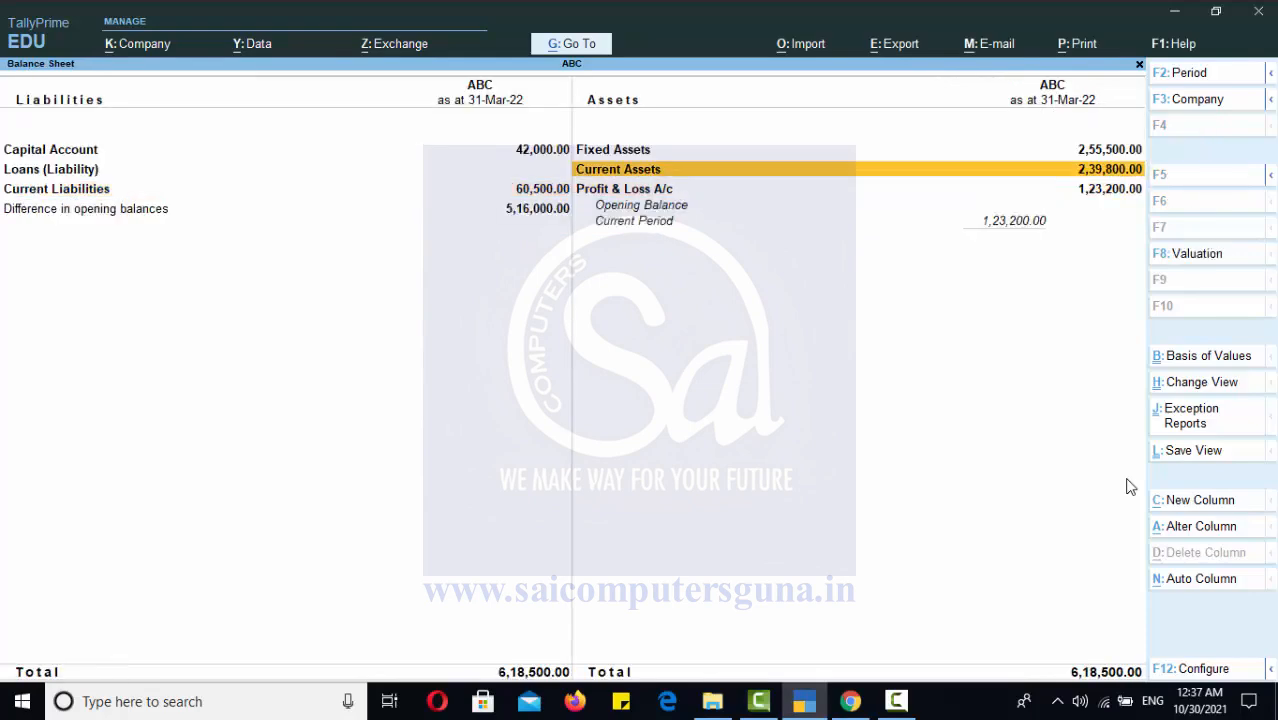
key(Return)
key(Down)
key(Down)
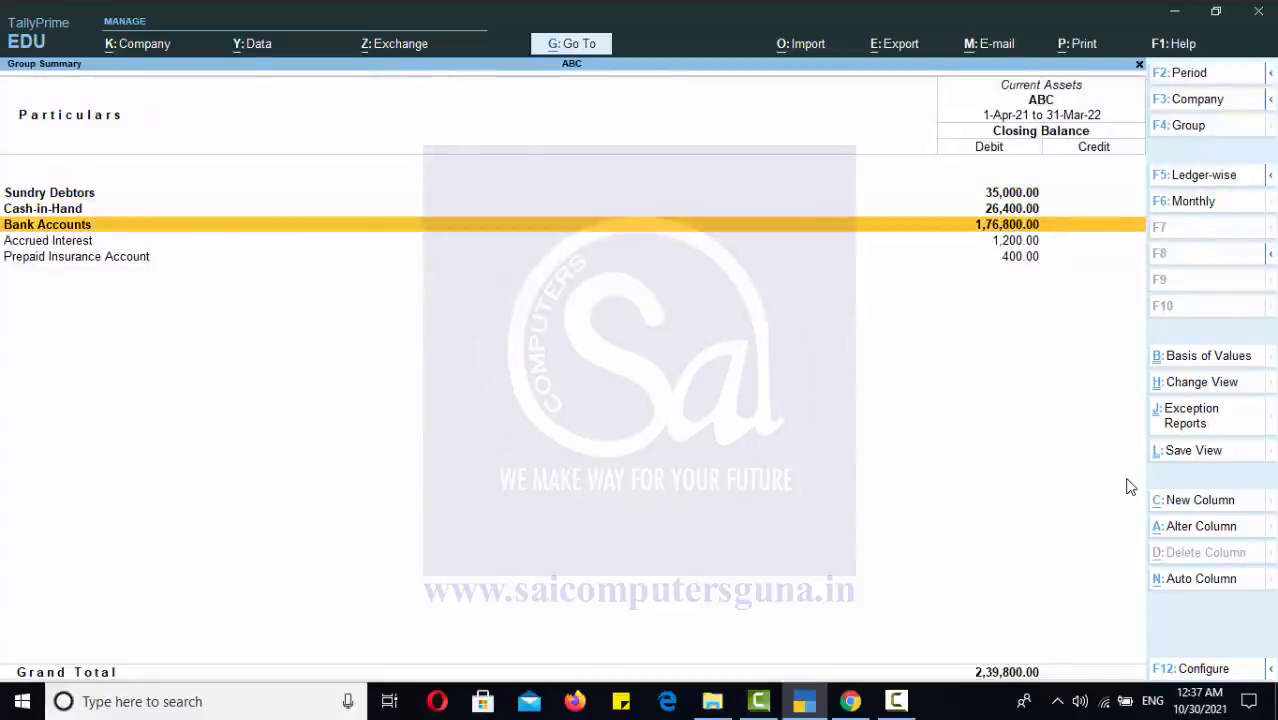
key(Up)
key(Up)
key(Return)
key(Down)
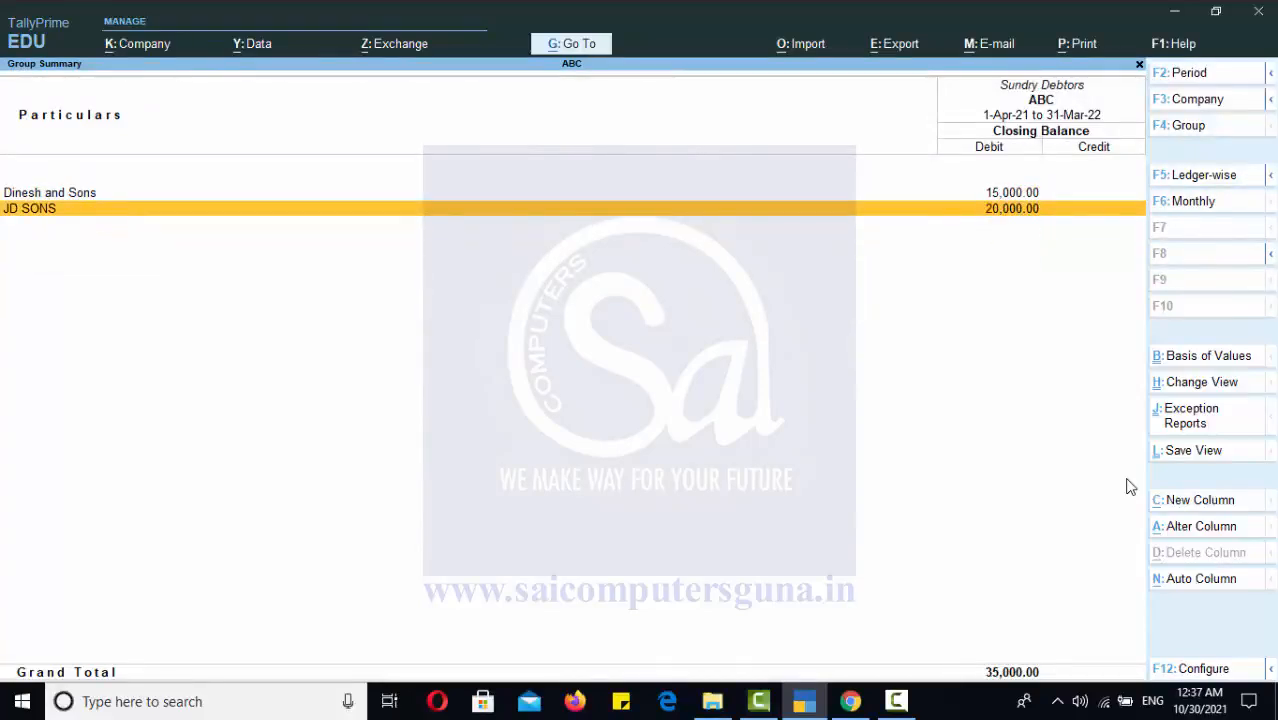
key(Return)
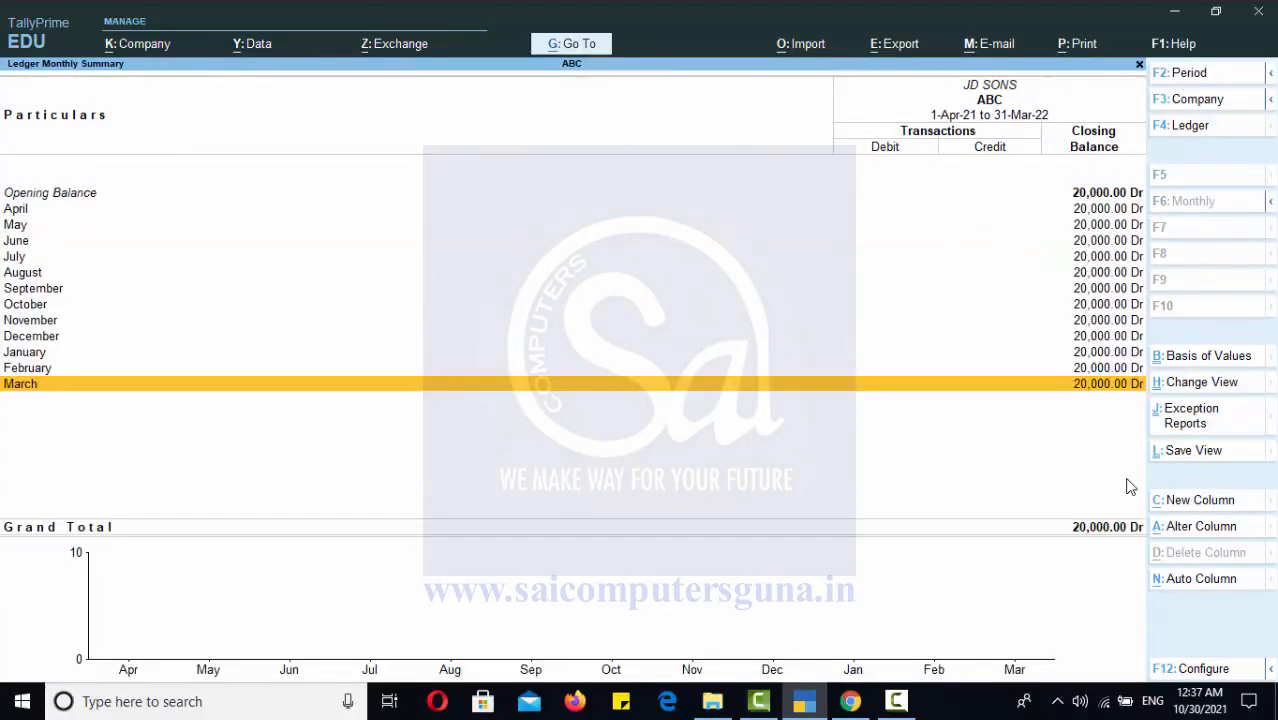
key(Escape)
key(Escape)
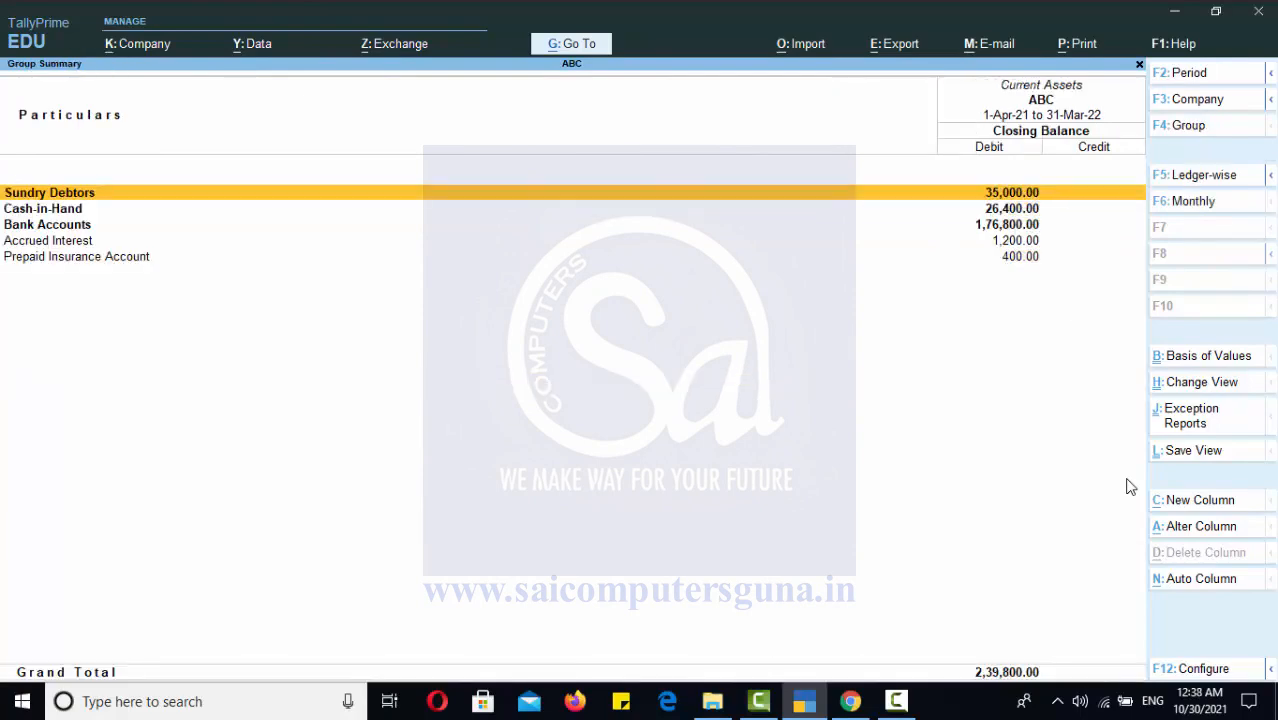
key(Escape)
key(Escape)
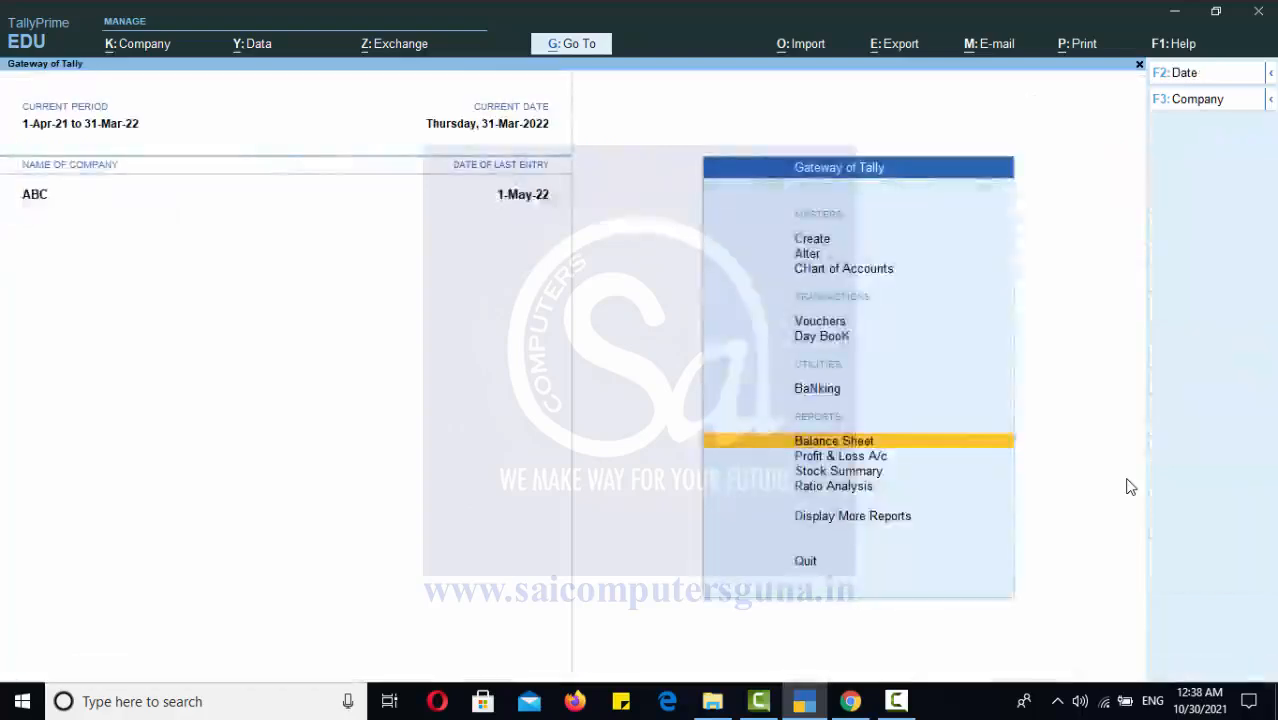
- Start a new ledger master and name it DISCOUNT ALLOWED
key(Up)
key(Up)
key(Up)
key(Up)
key(Up)
key(Up)
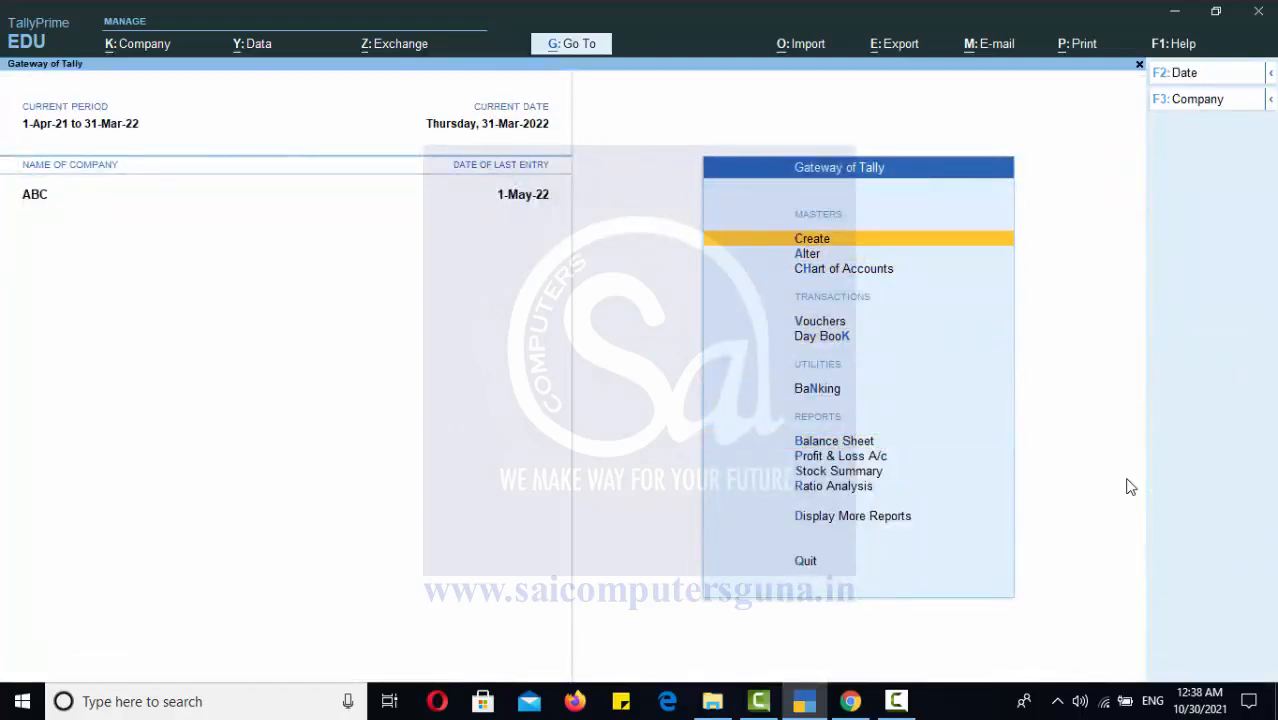
key(Return)
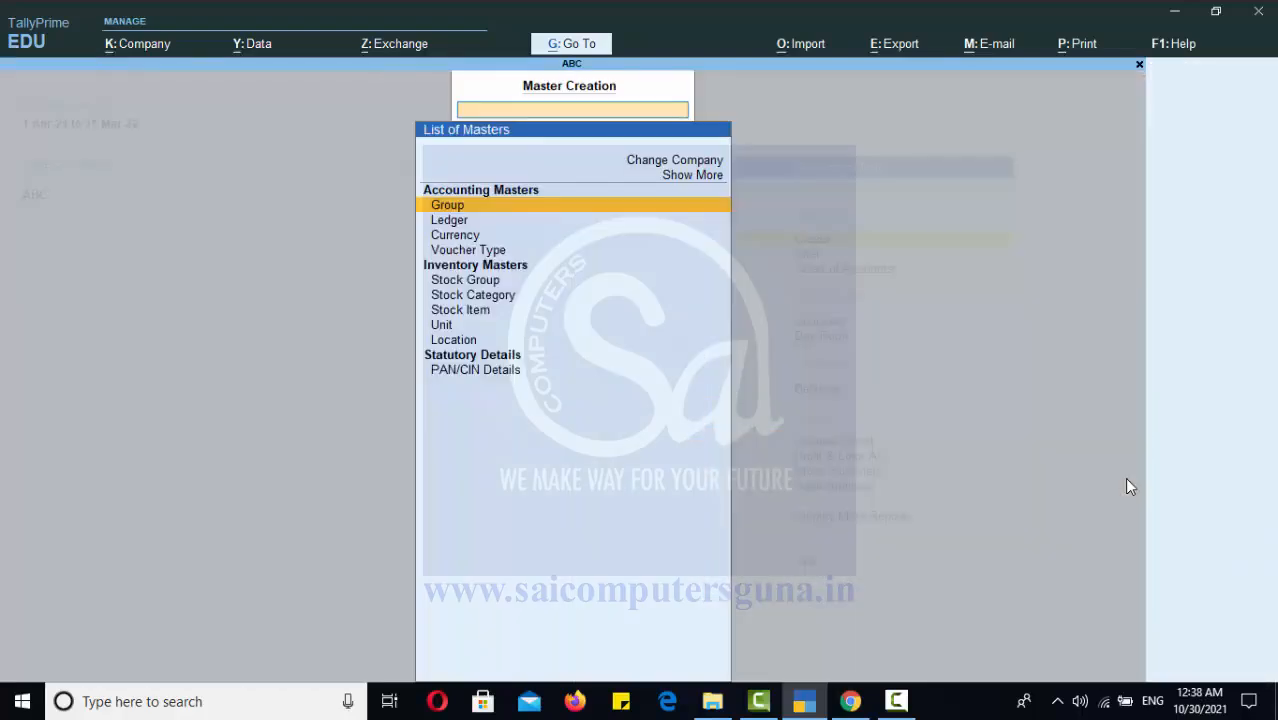
key(Down)
key(Return)
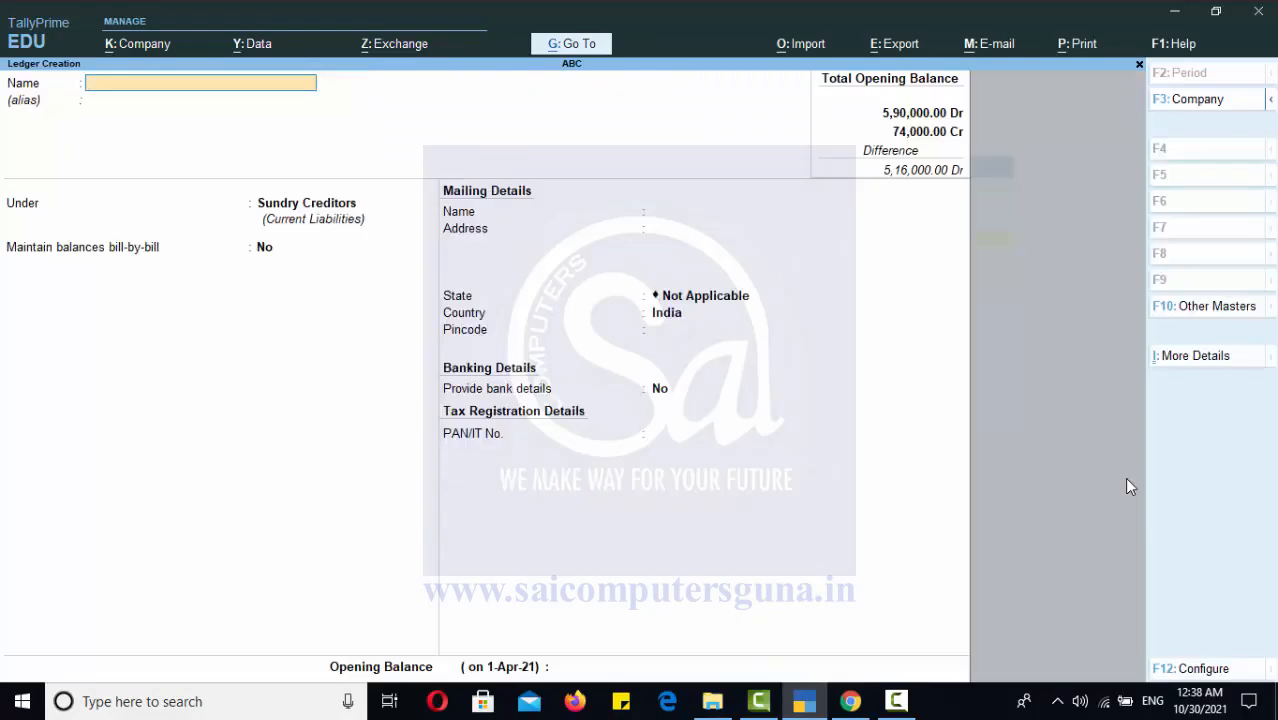
text(DISCOUNT ALLOWED)
key(Return)
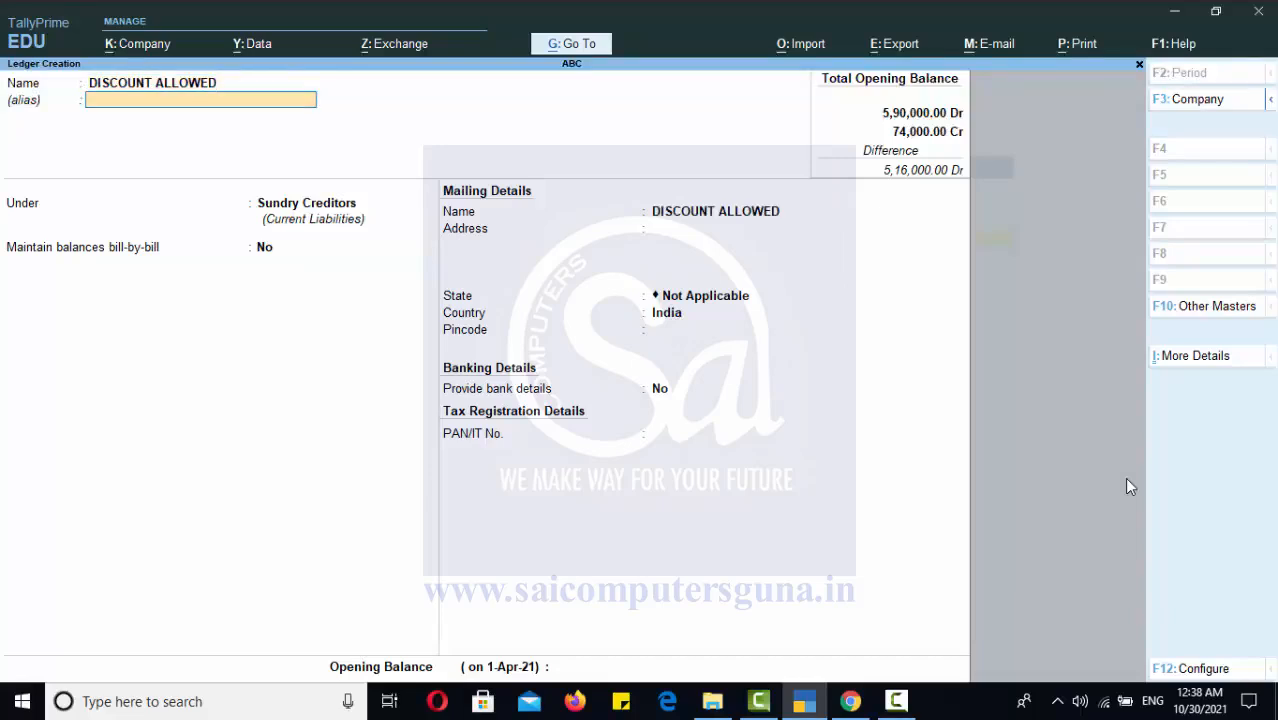
- Place the ledger under Indirect Expenses with its ledger type as Not Applicable, and save it
key(Return)
text(INDI)
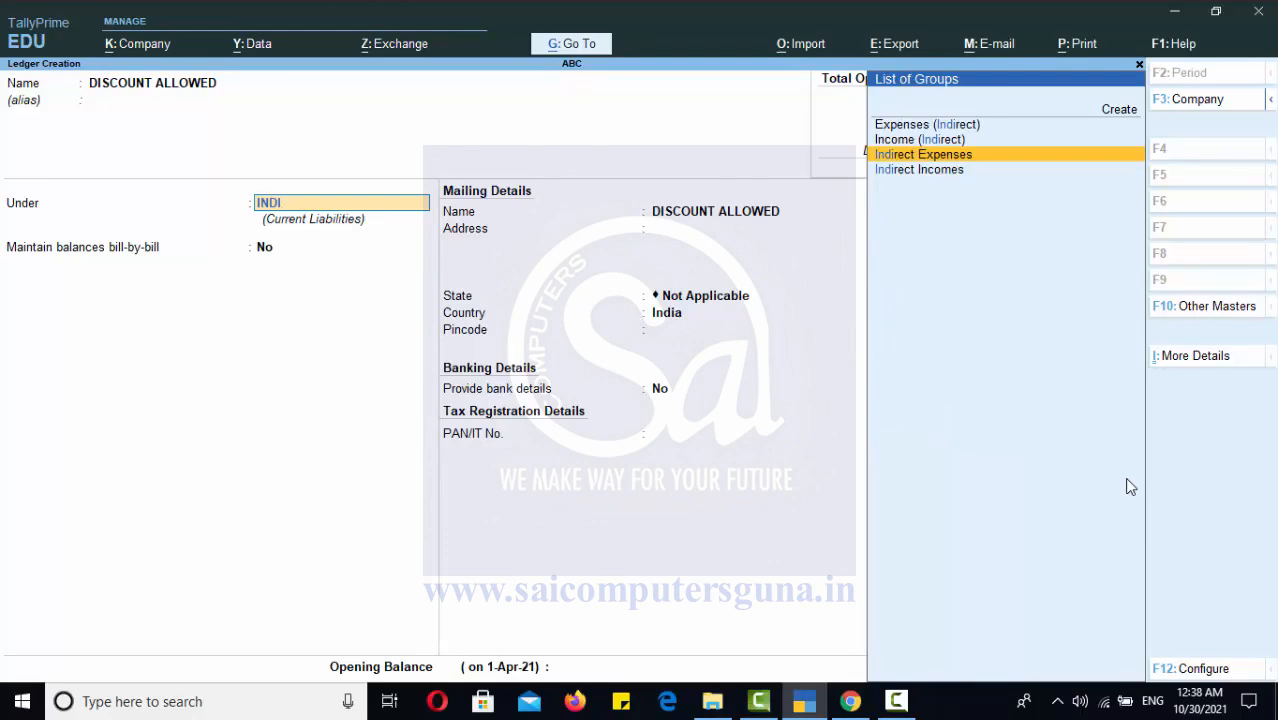
key(Down)
key(Up)
key(Return)
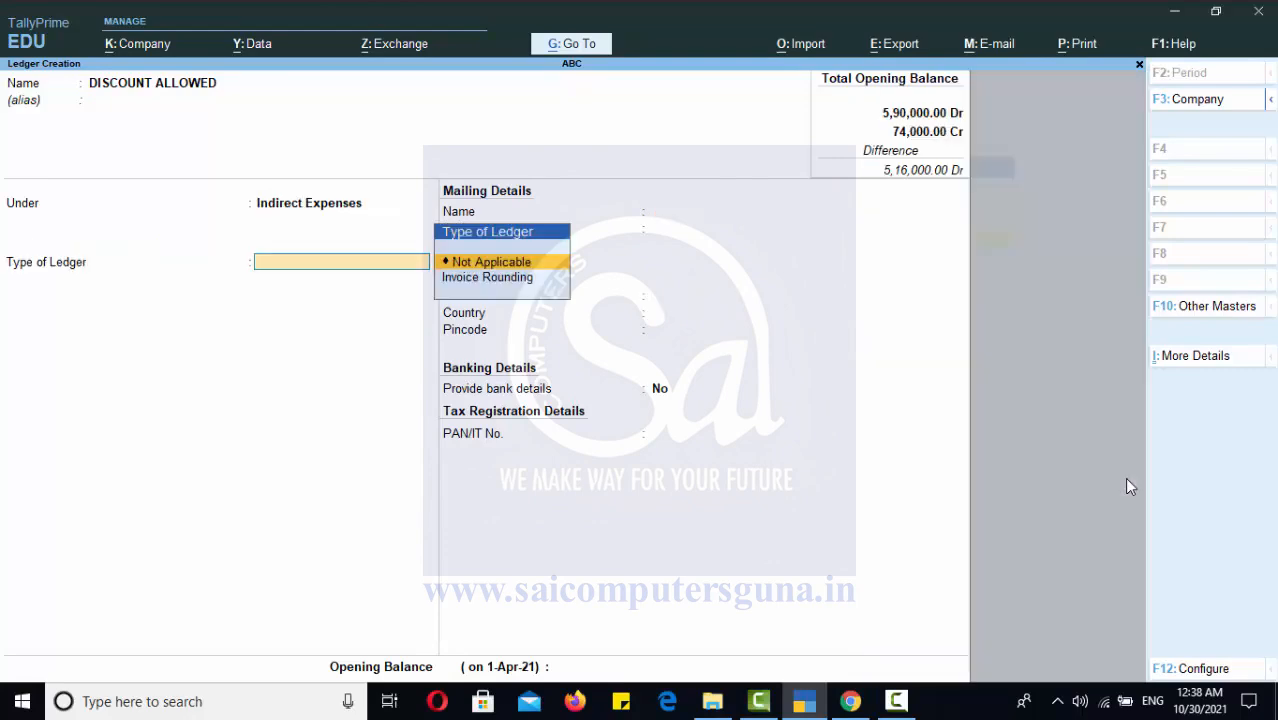
key(Return)
key(Return)
key(Return)
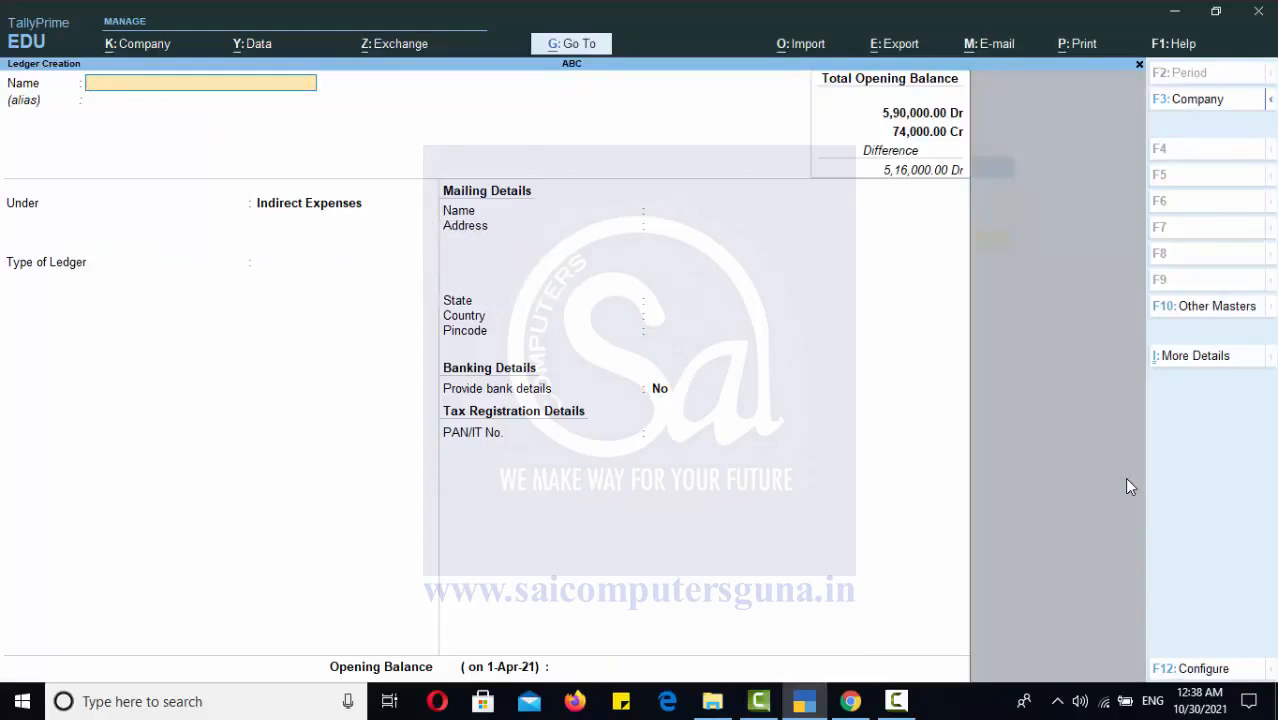
- Create a ledger named DISCOUNT REC under Indirect Incomes with ledger type Not Applicable, and leave ledger creation
text(DISCOUNT REC)
key(Return)
key(Return)
text(INDI)
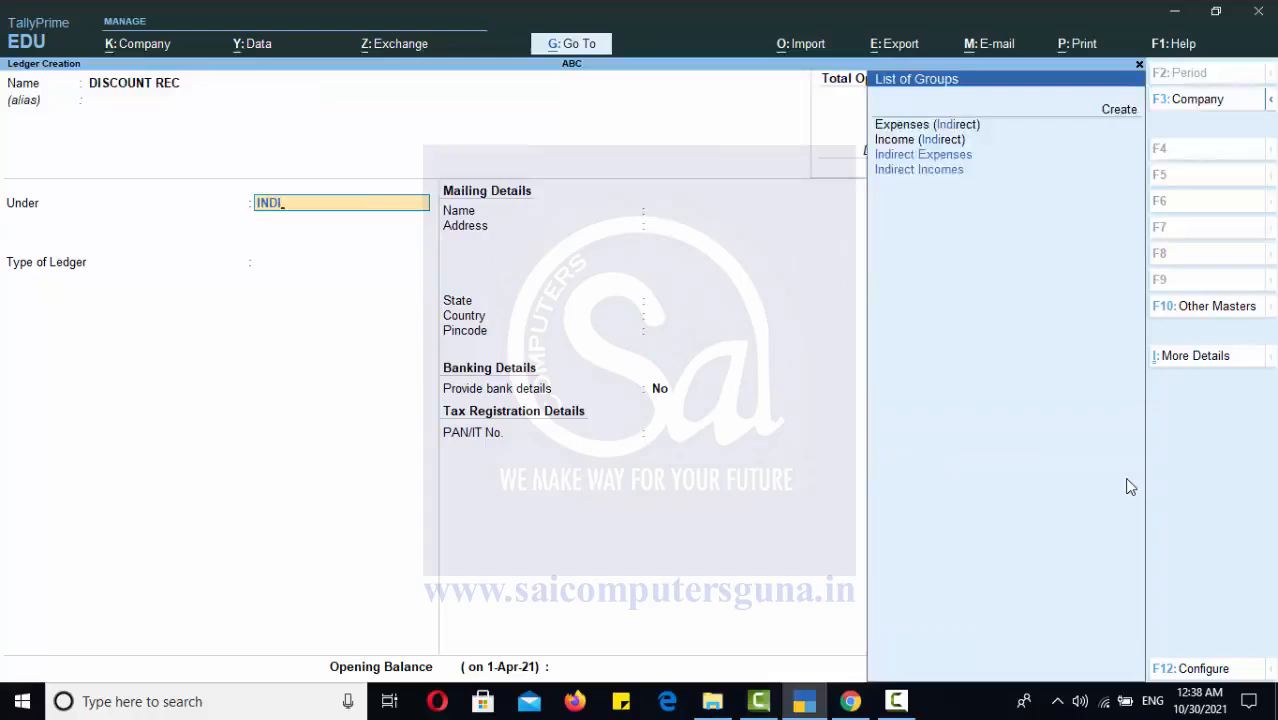
key(Down)
key(Return)
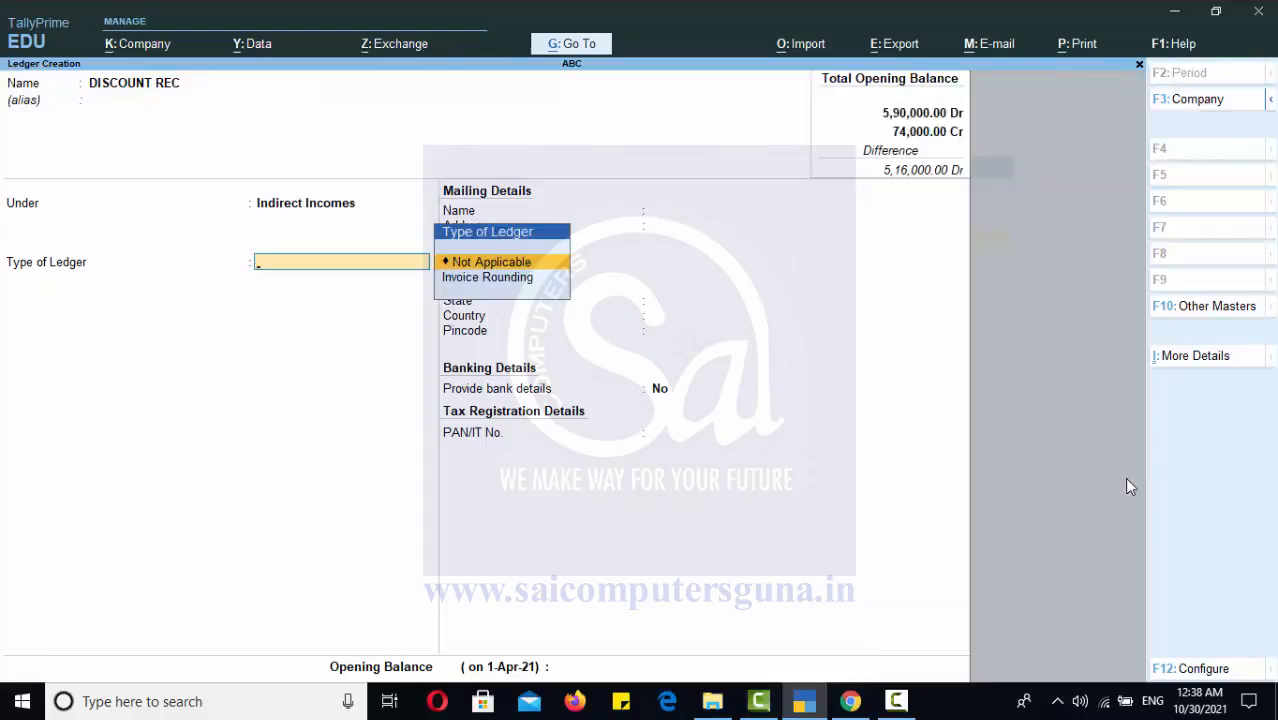
key(Return)
key(Return)
key(Return)
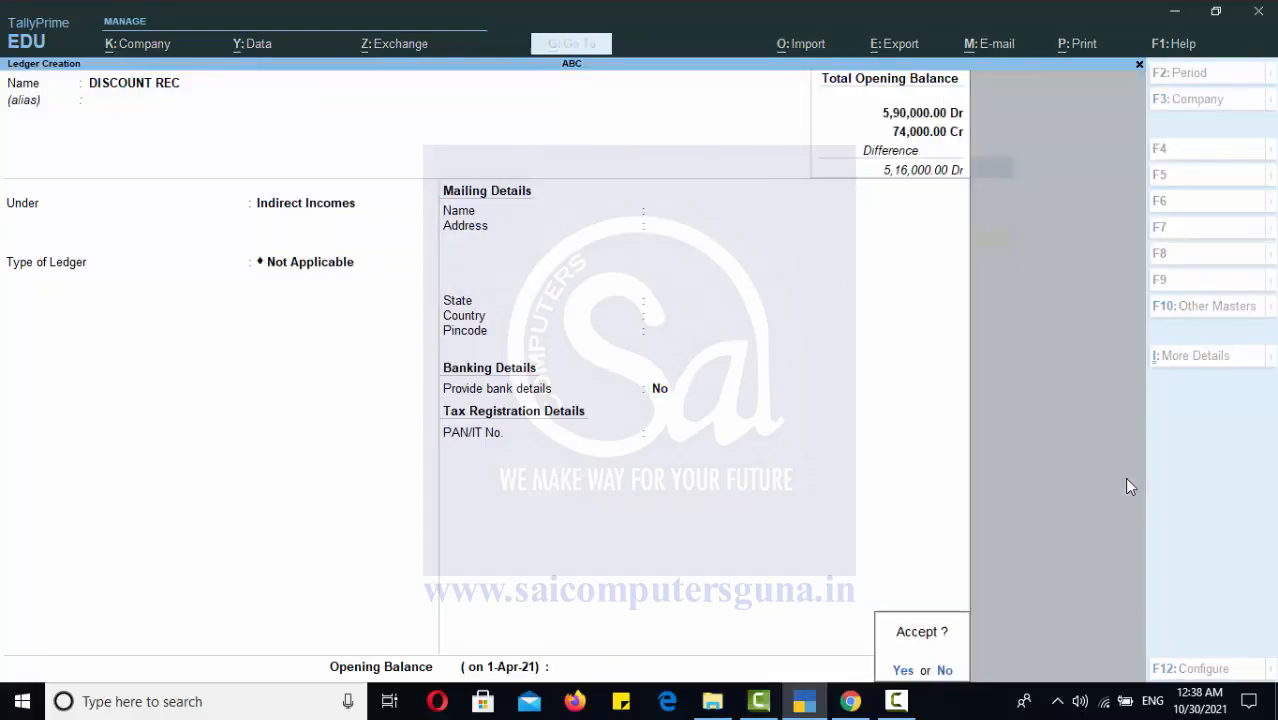
key(Return)
key(Escape)
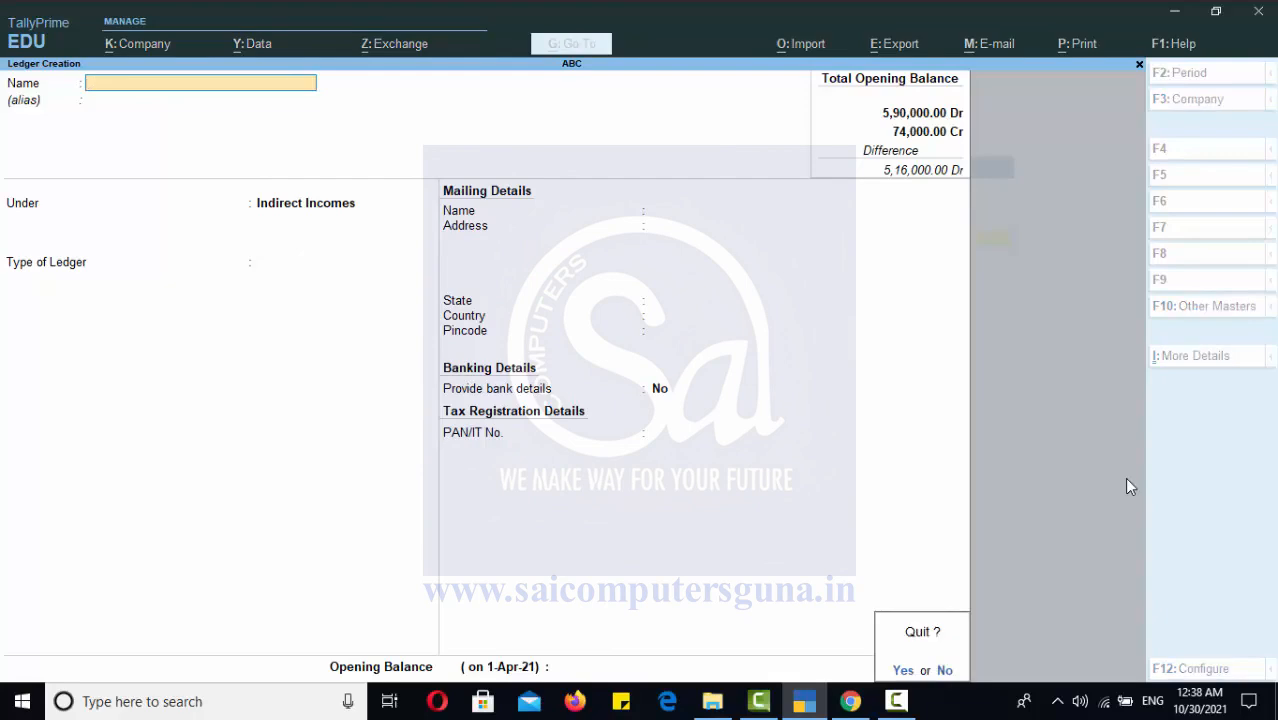
key(Return)
key(Escape)
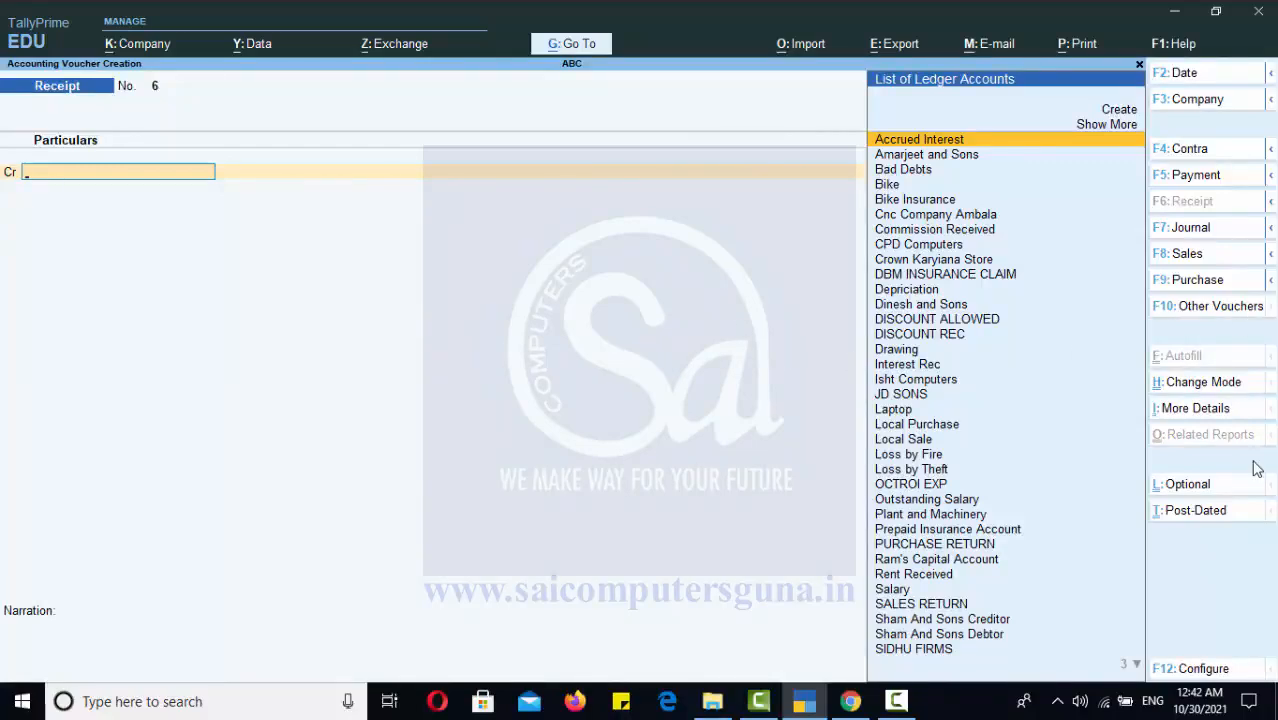
- Set the receipt voucher to Double Entry mode and credit JD SONS with 20,000
click(1190, 386)
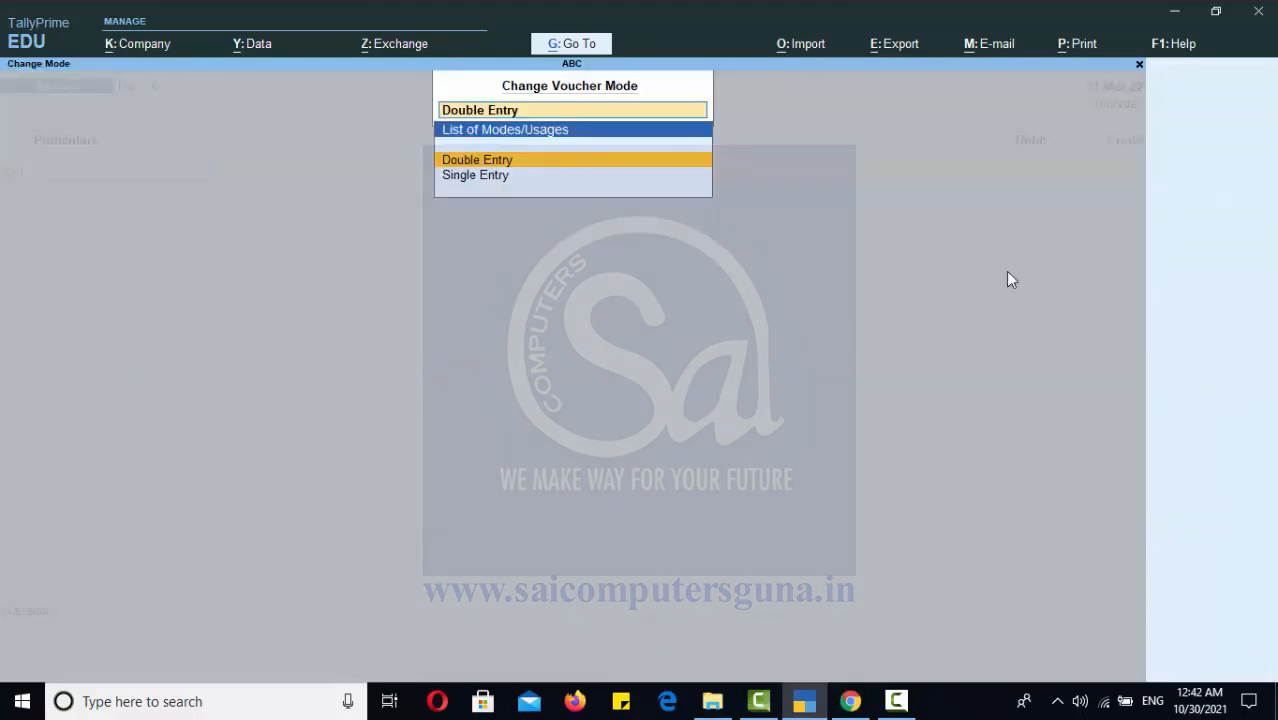
click(467, 159)
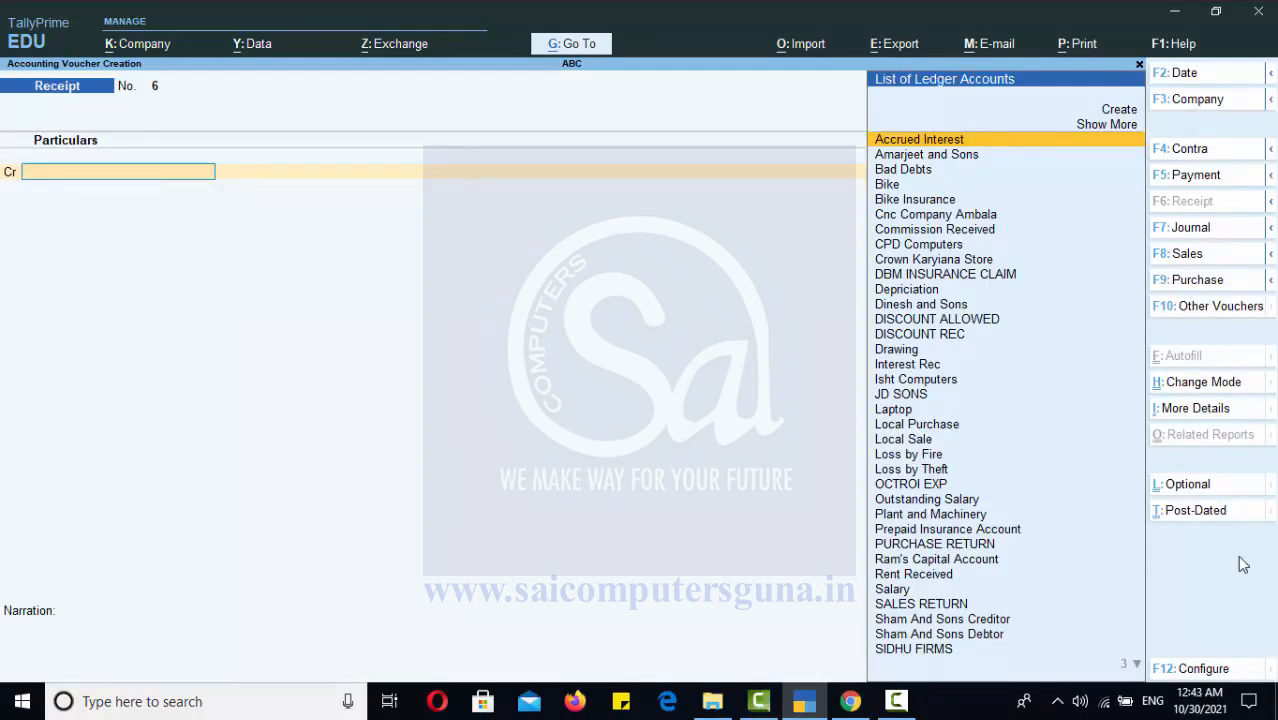
text(J)
key(Return)
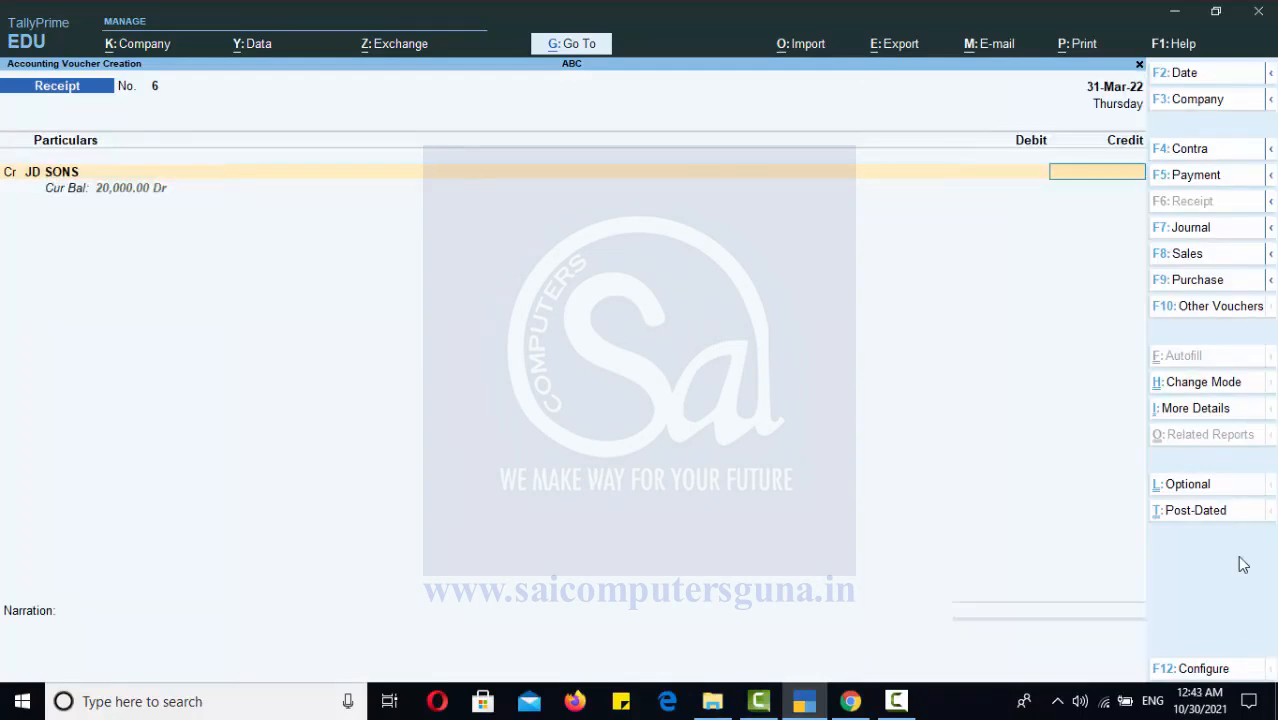
text(20000)
key(Return)
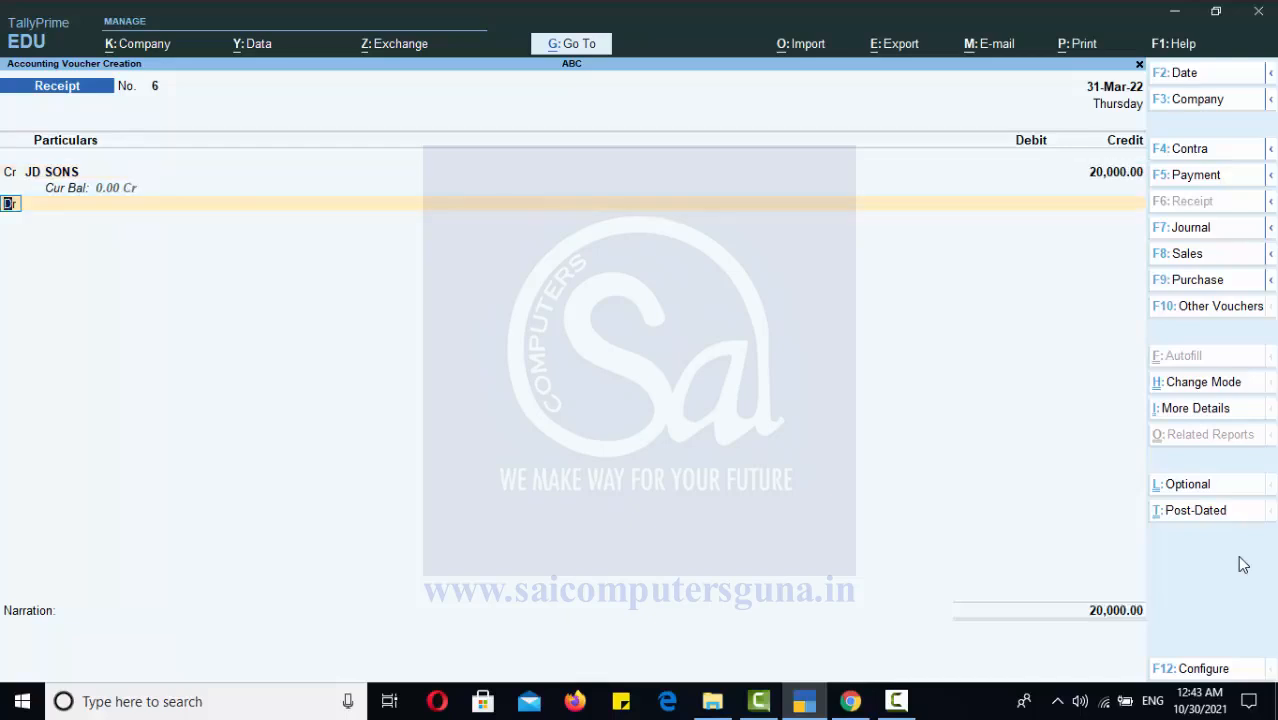
- Add a debit line for Cash of 18,000 to the receipt voucher
key(Return)
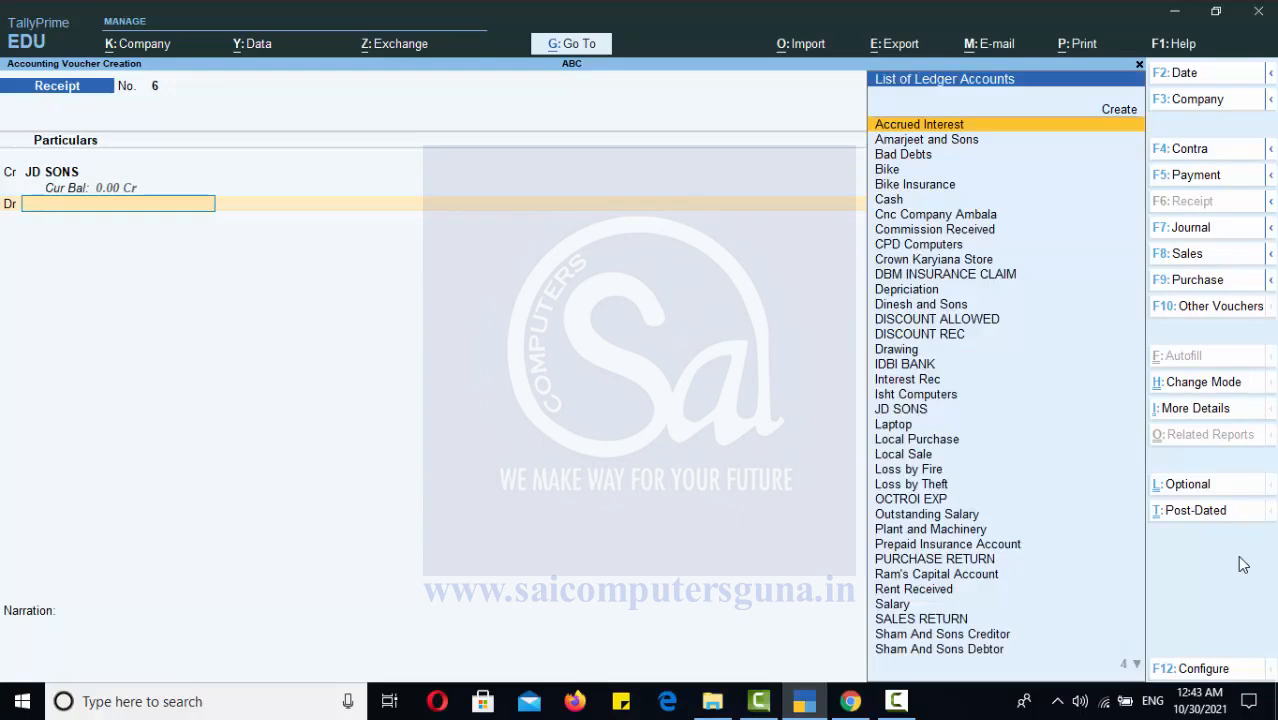
text(CASH)
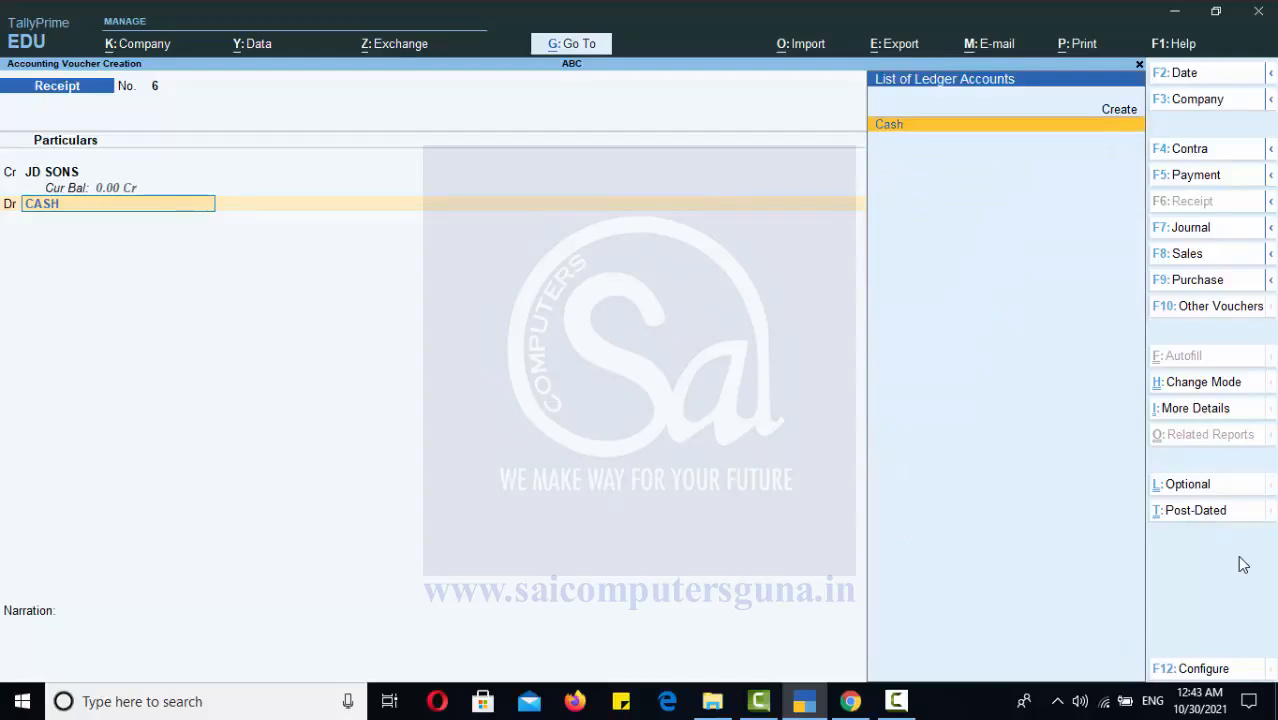
key(Return)
text(18000)
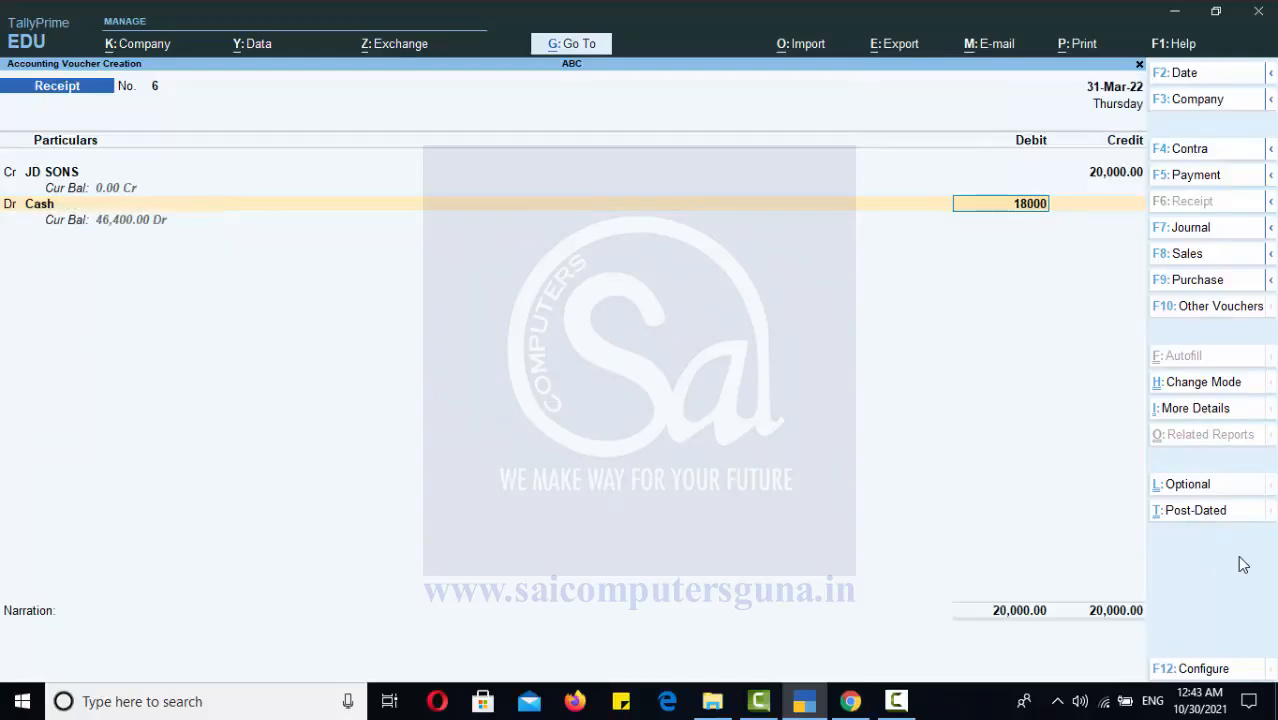
key(Return)
- Add a debit line for DISCOUNT ALLOWED of 2,000 to the receipt voucher
key(Return)
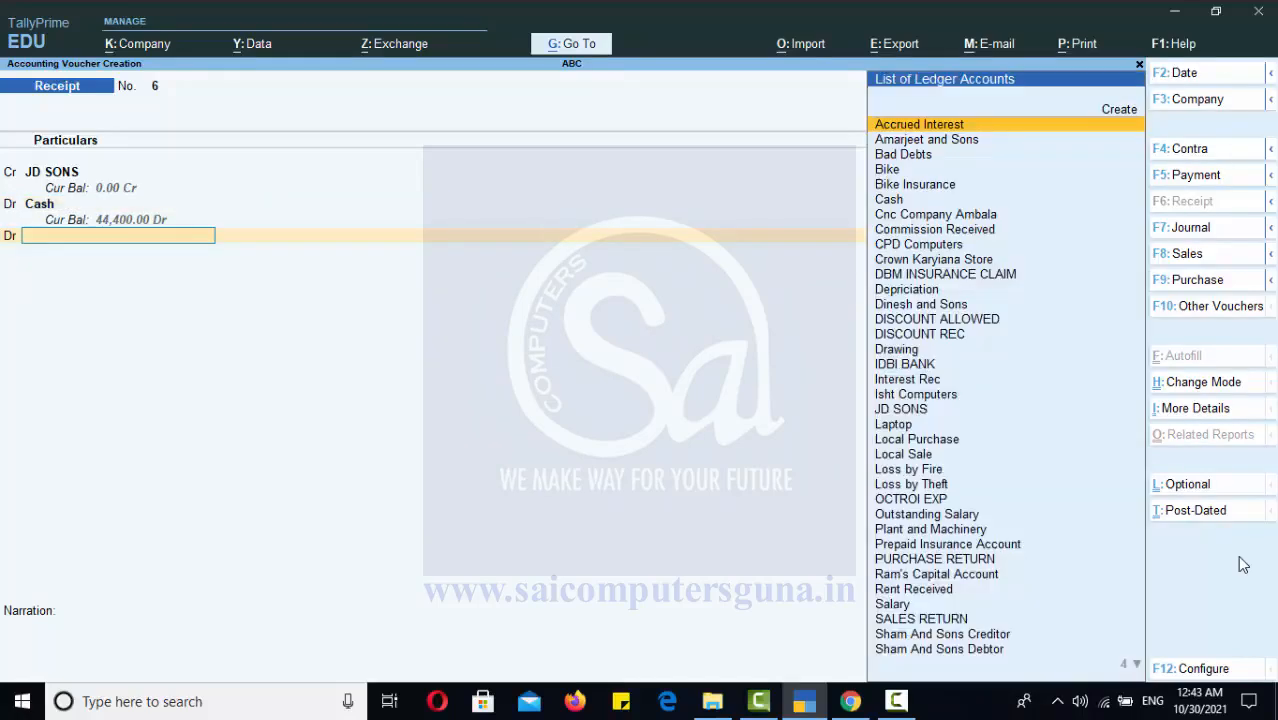
text(DIS)
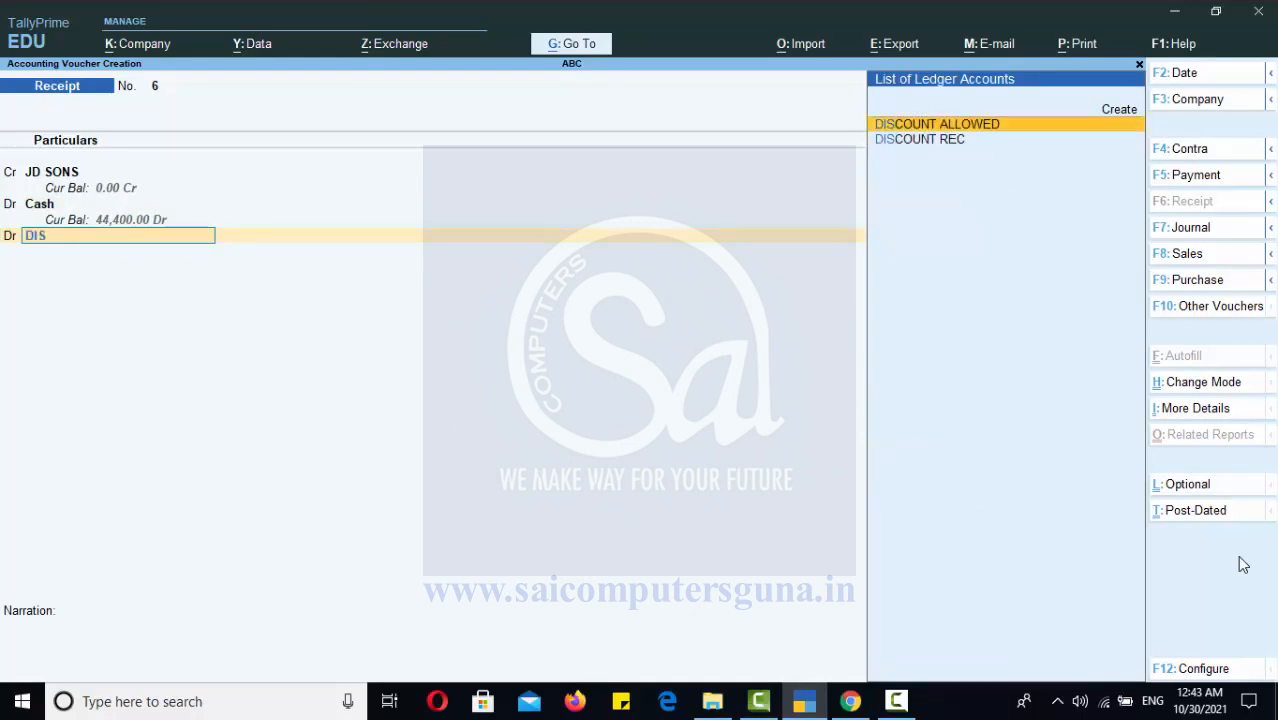
key(Return)
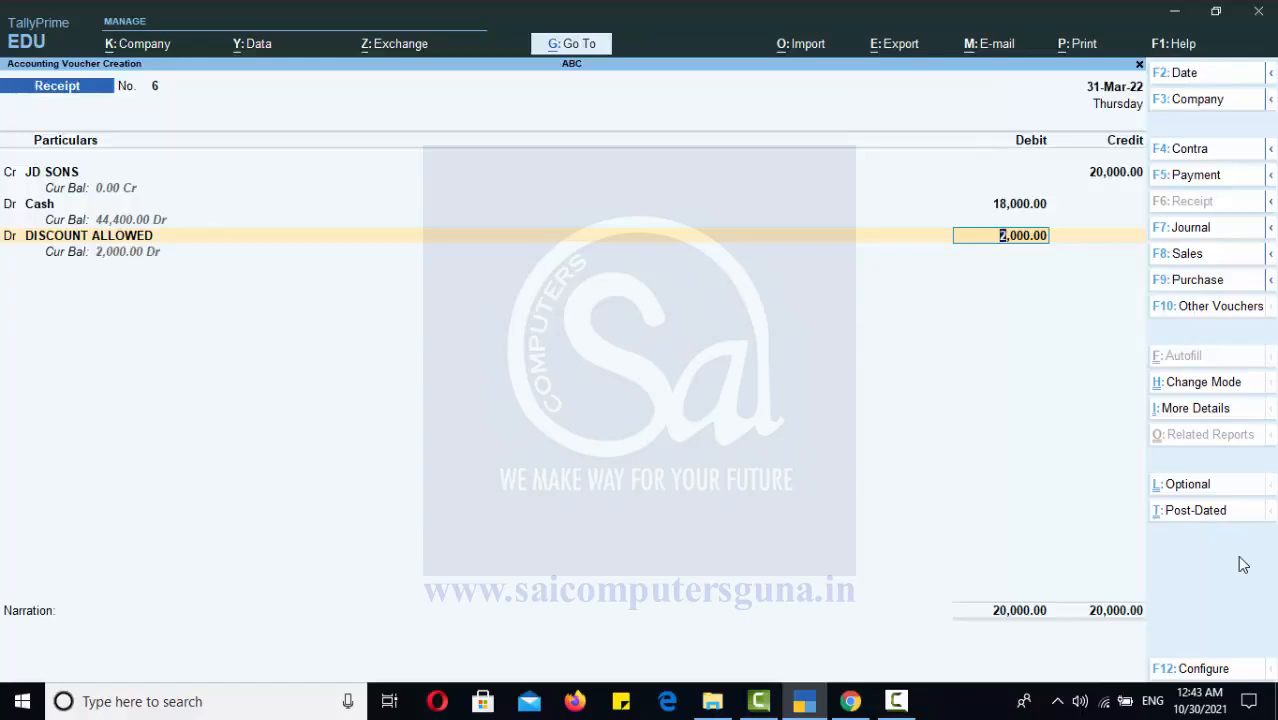
key(Return)
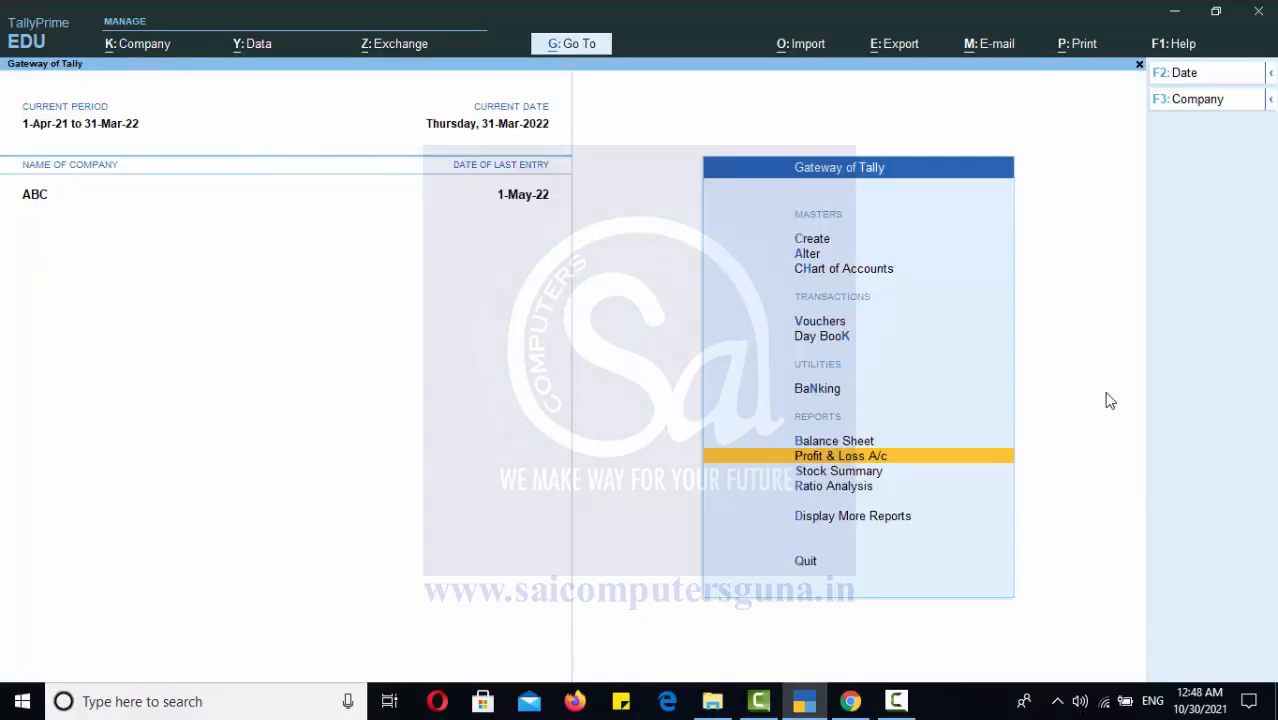
- Check the Sundry Debtors group under Current Assets in the Balance Sheet, then return to the Gateway of Tally
key(Up)
key(Return)
key(Right)
key(Down)
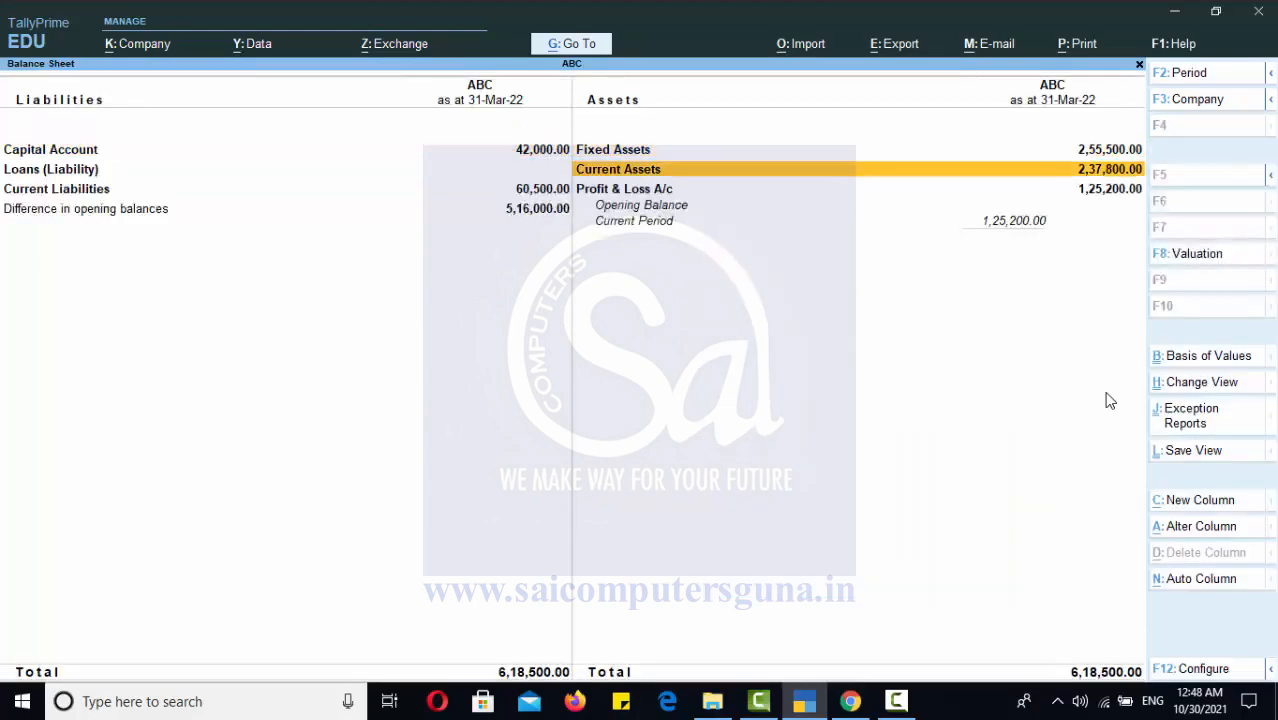
key(Return)
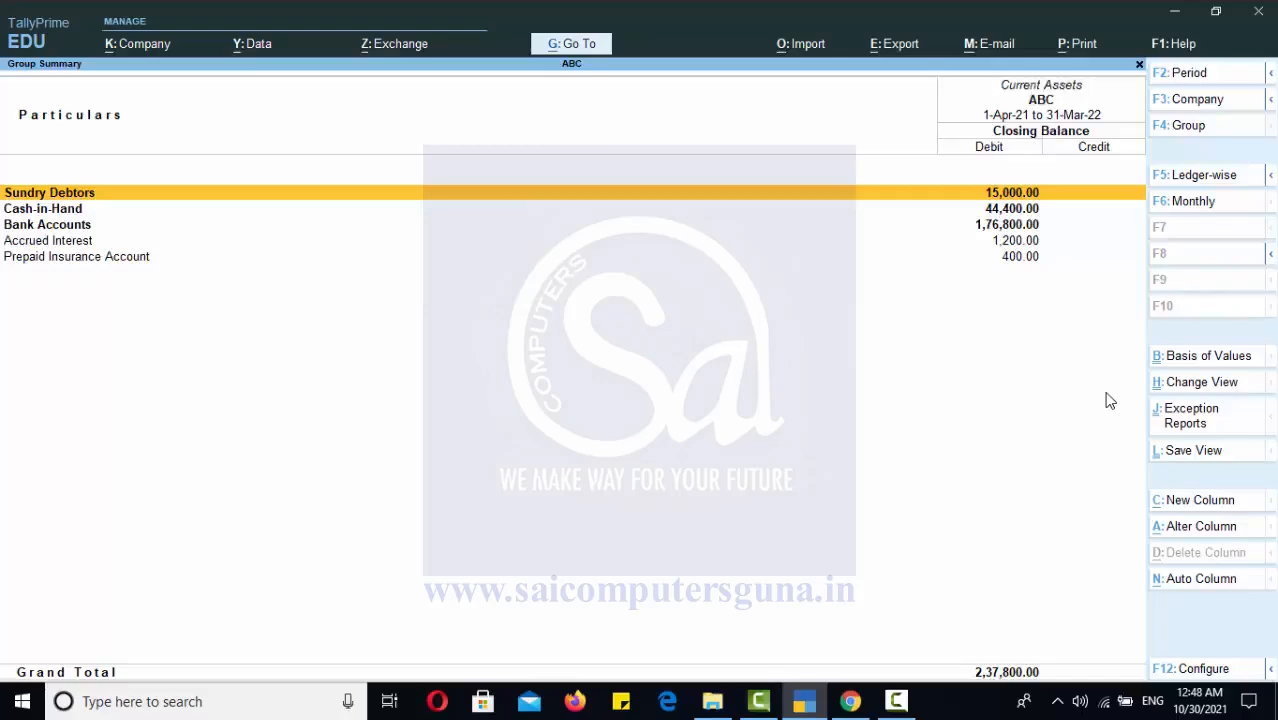
key(Return)
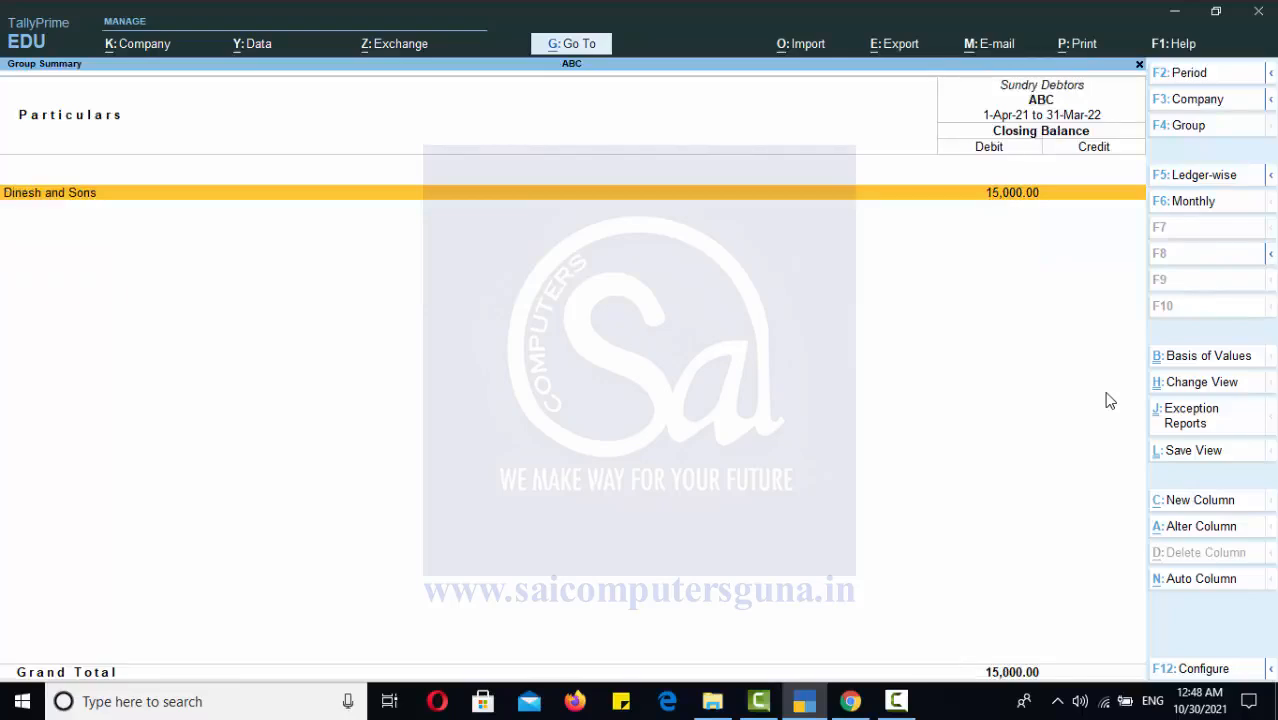
key(Escape)
key(Escape)
key(Escape)
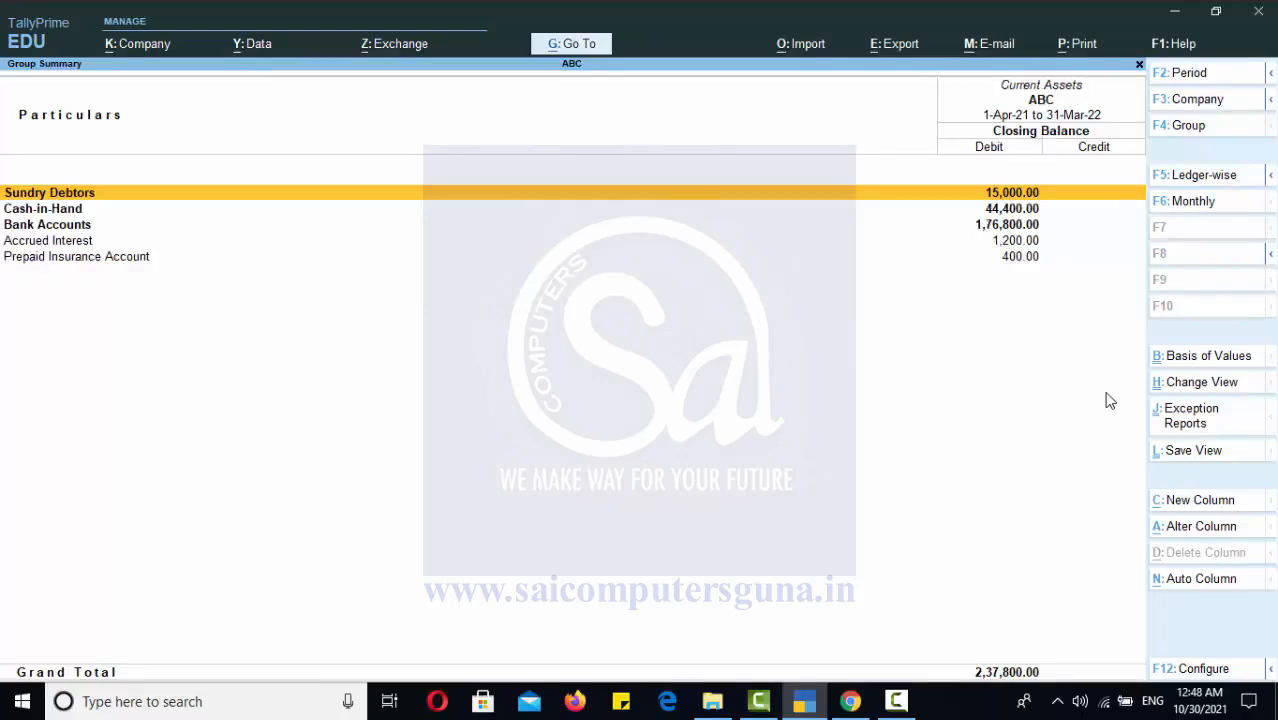
- Check the DISCOUNT ALLOWED entry under Indirect Expenses in the Profit & Loss A/c, and close the report
key(Down)
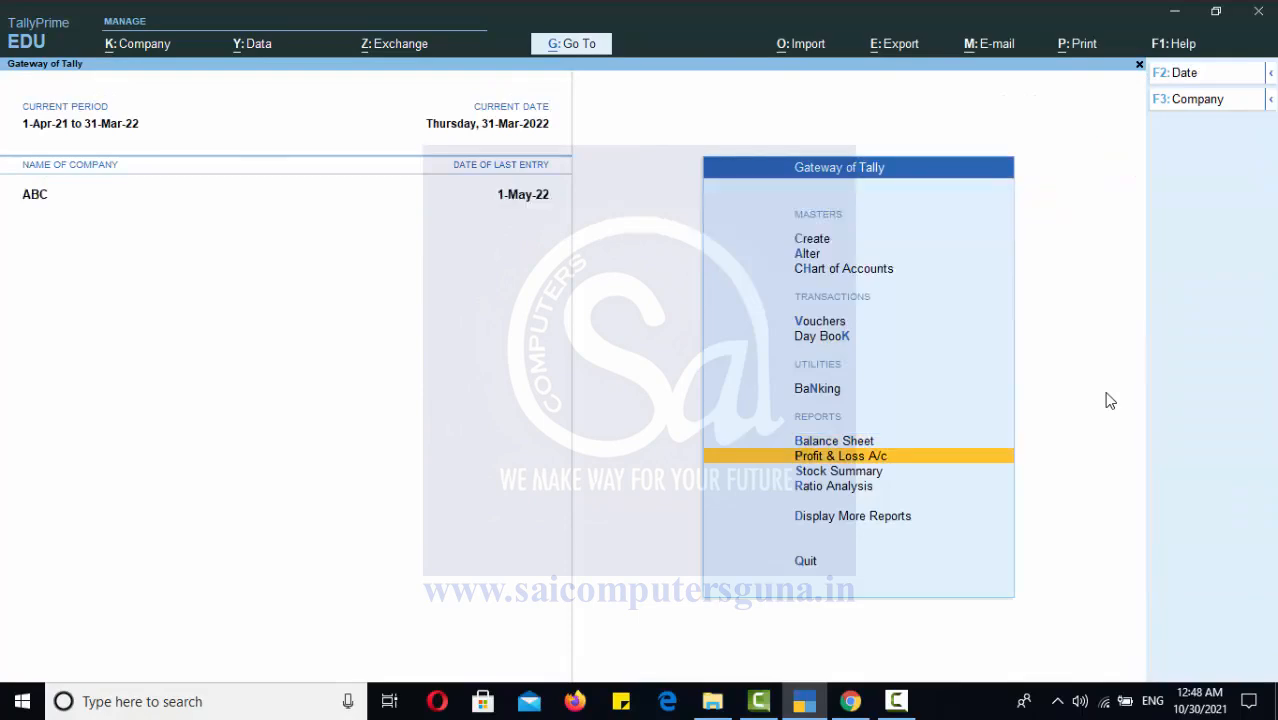
key(Return)
key(Down)
key(Down)
key(Down)
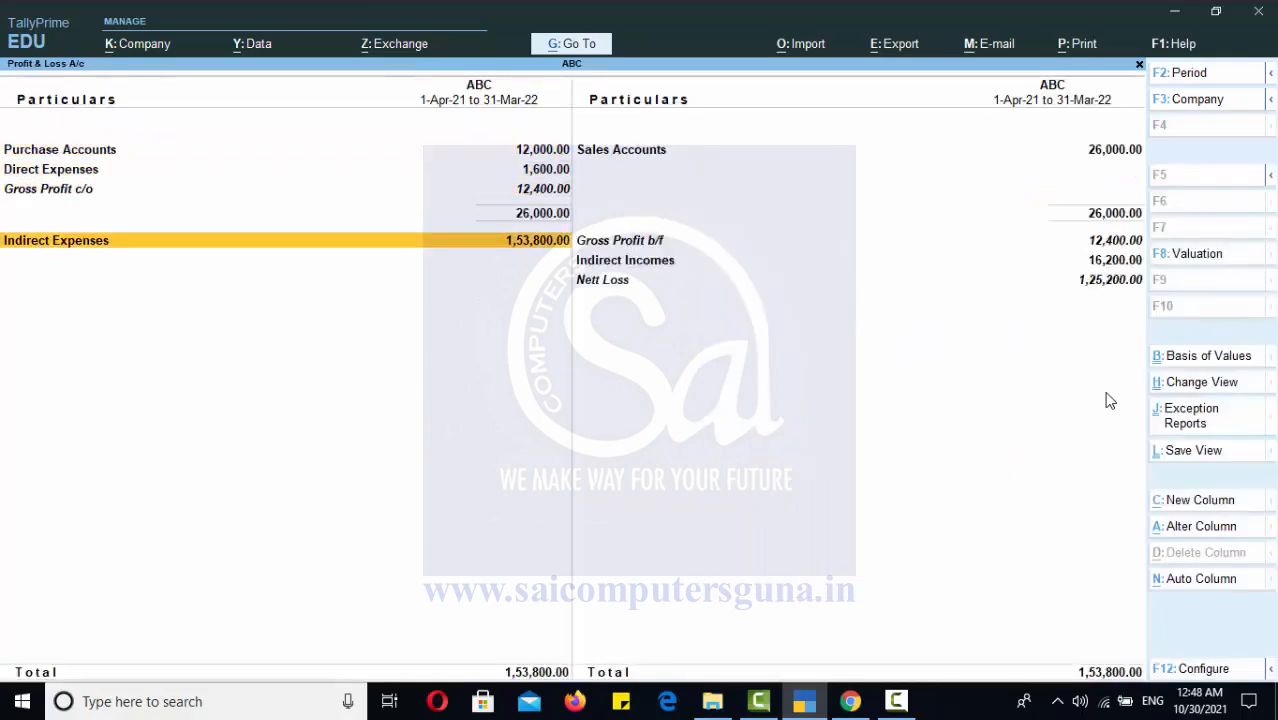
key(Return)
key(Down)
key(Down)
key(Down)
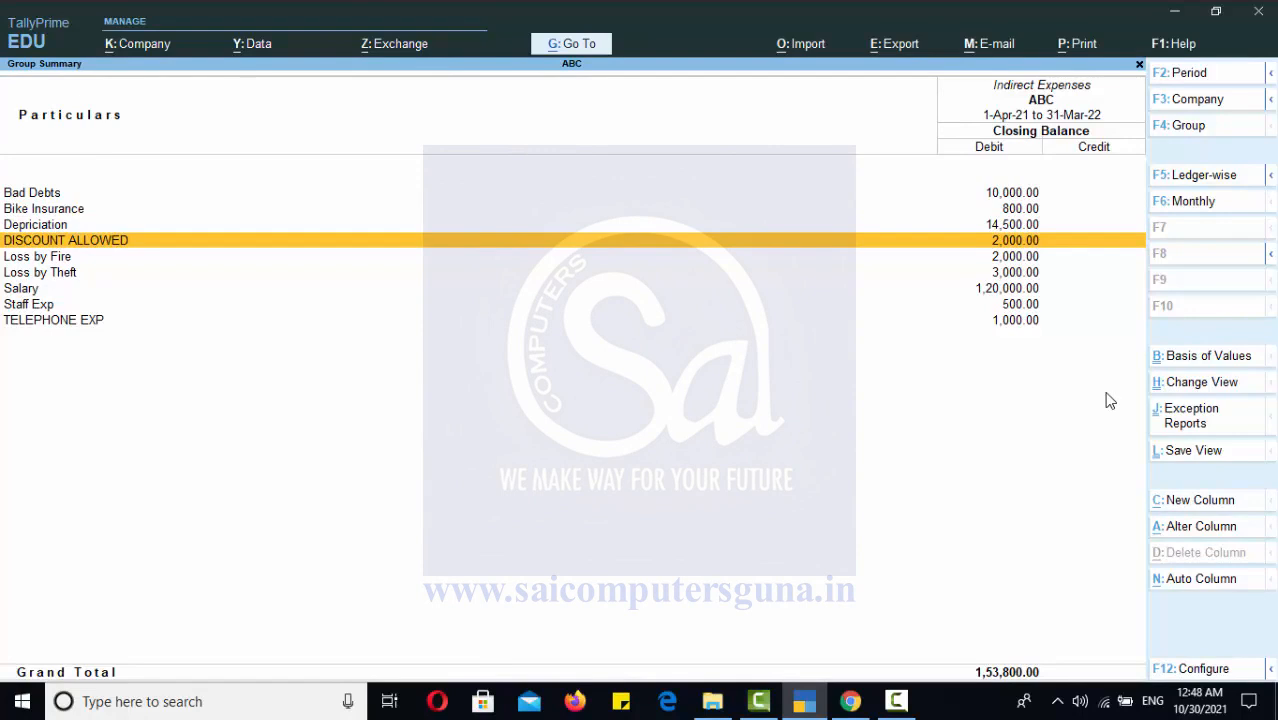
key(Escape)
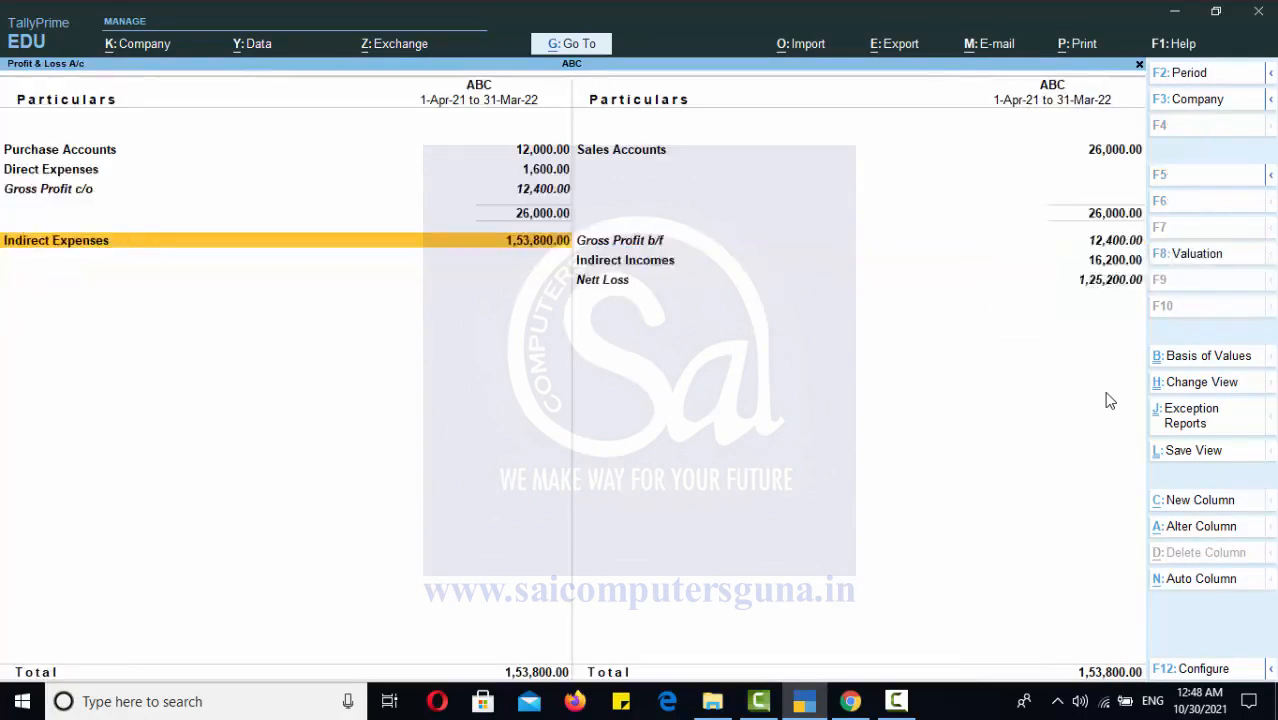
key(Escape)
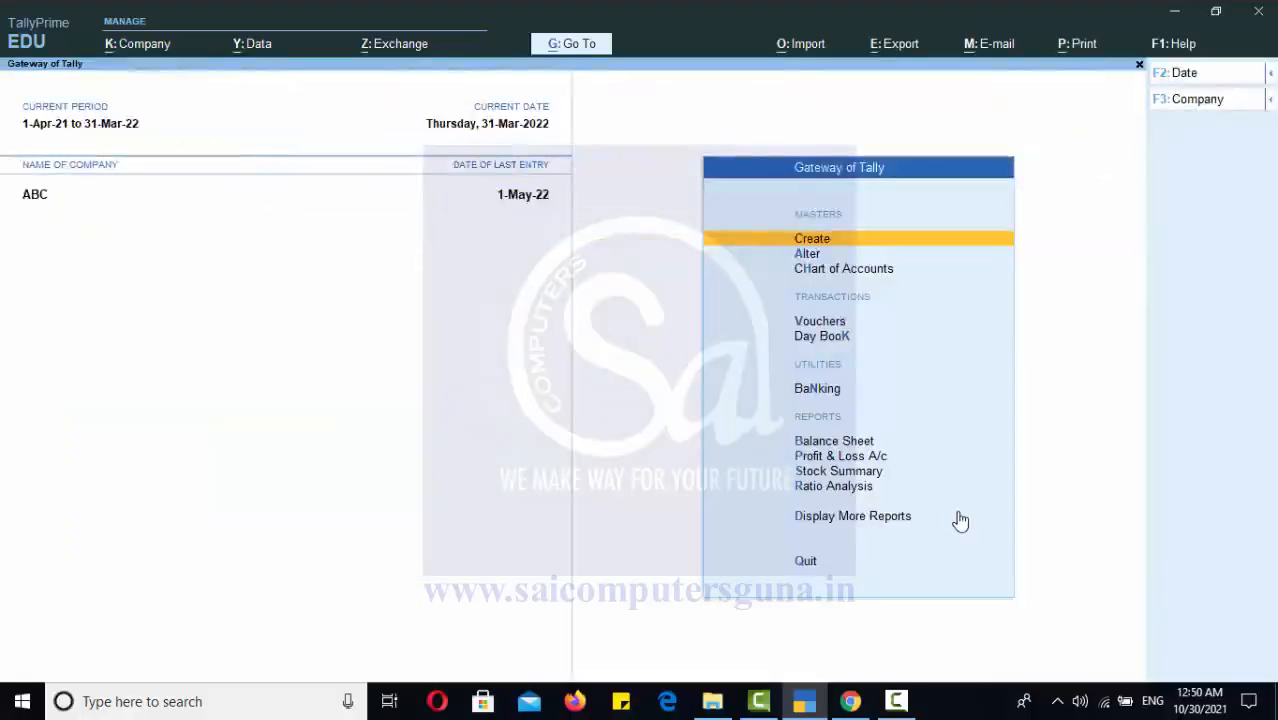
- View the Sundry Creditors group under Current Liabilities in the Balance Sheet
key(Down)
key(Down)
key(Down)
key(Down)
key(Down)
key(Down)
key(Down)
key(Up)
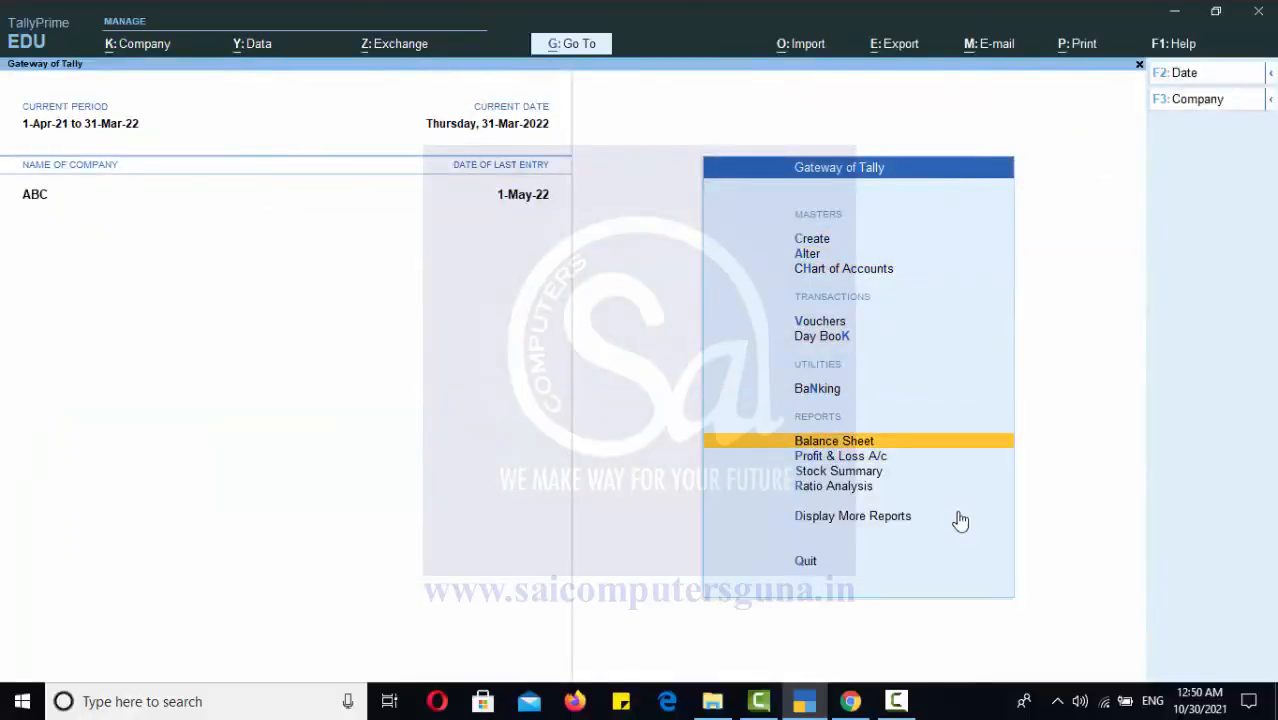
key(Return)
key(Down)
key(Down)
key(Return)
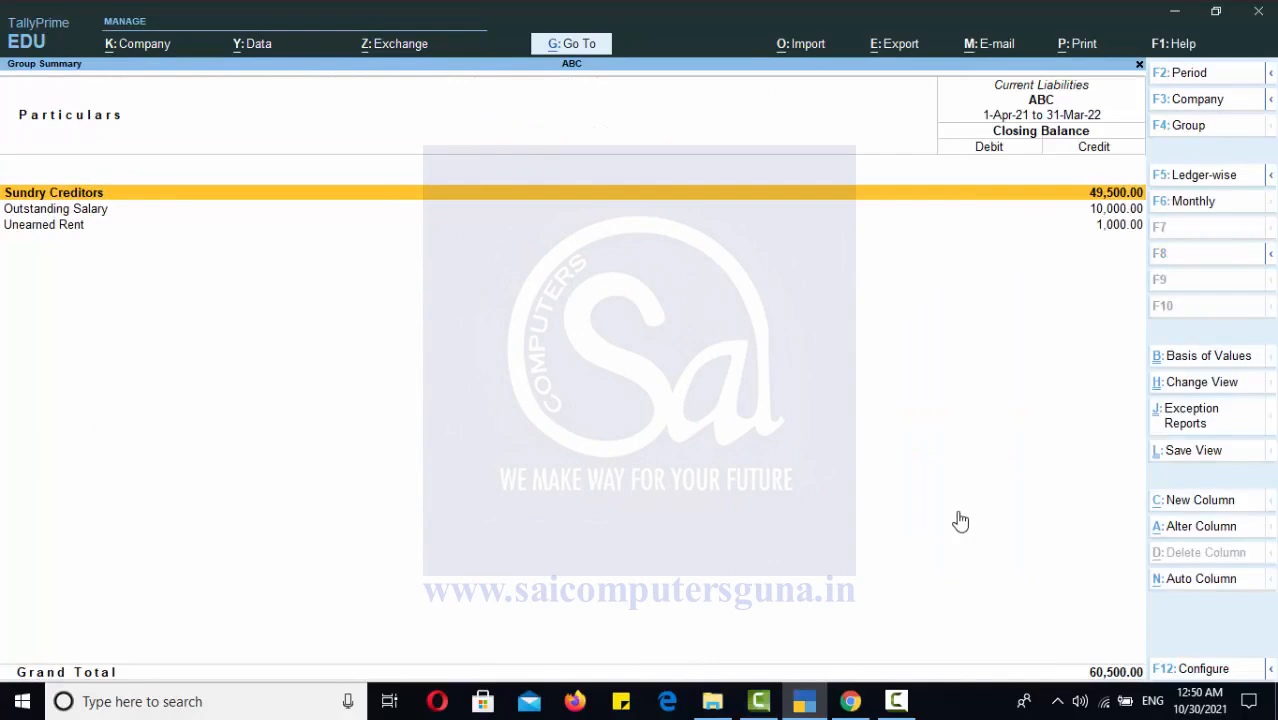
key(Return)
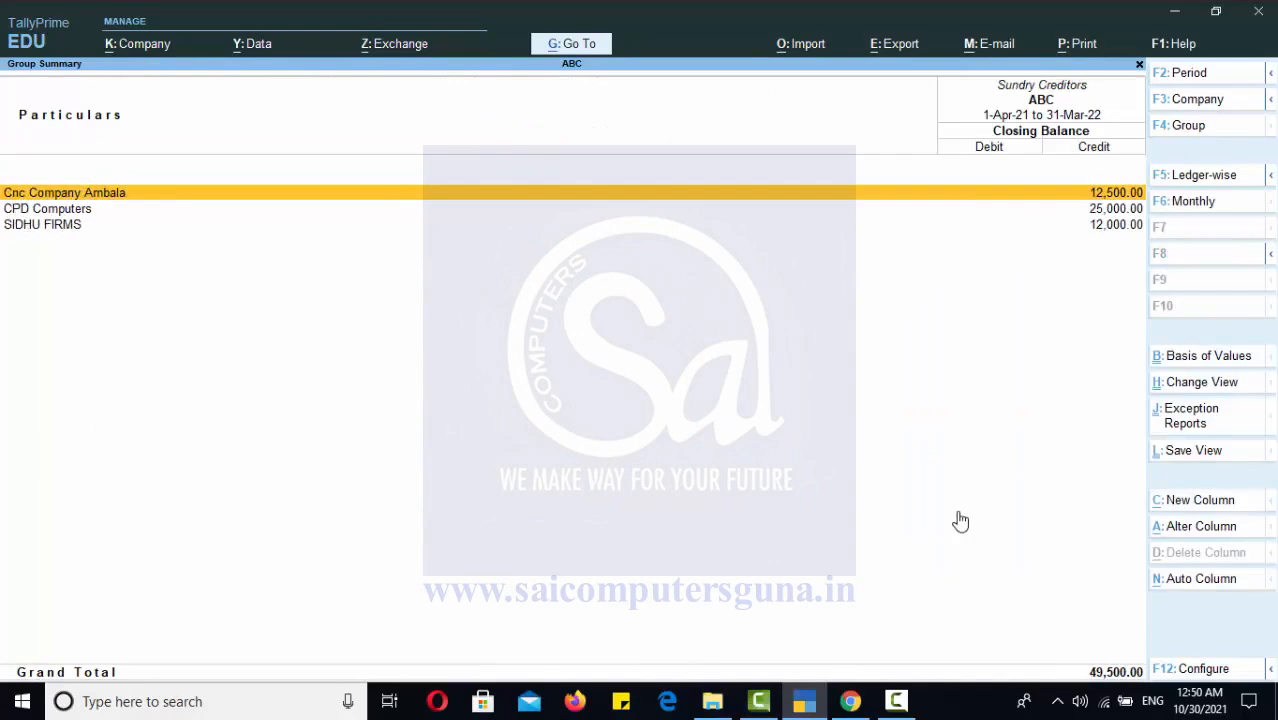
- View the monthly summary of the SIDHU FIRMS ledger, and return to the Gateway of Tally
key(Down)
key(Down)
key(Return)
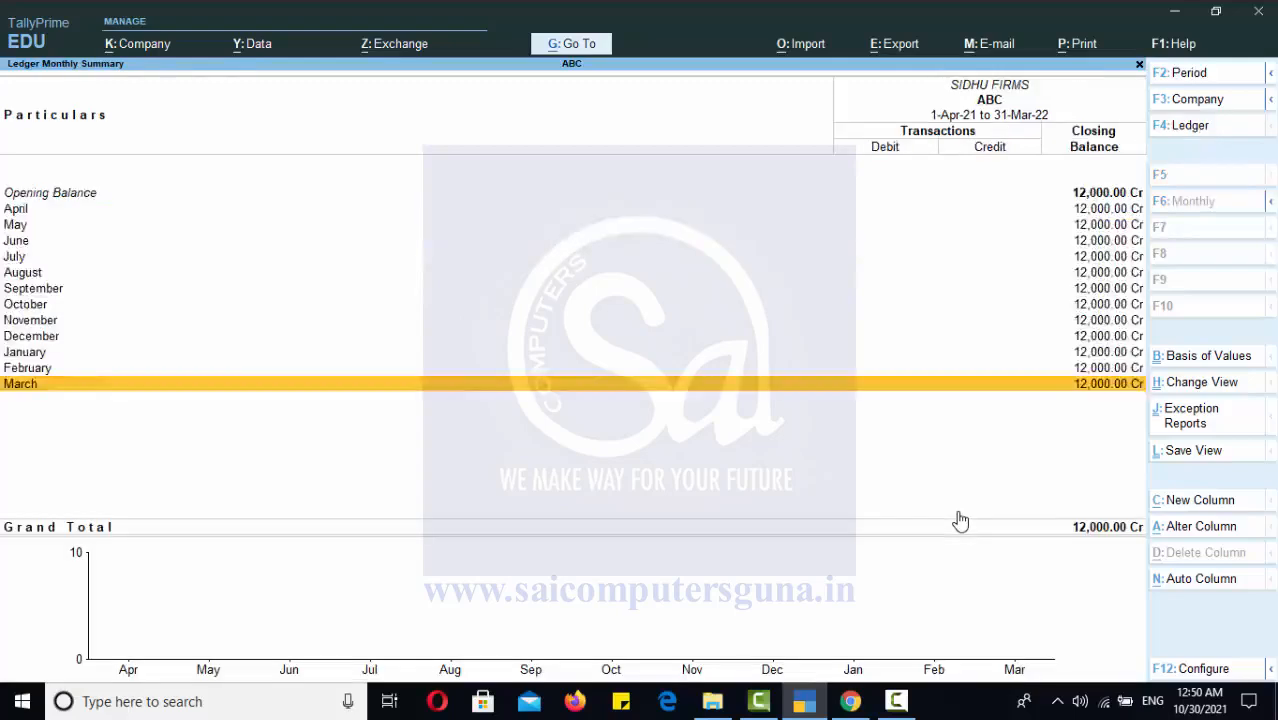
key(Escape)
key(Escape)
key(Escape)
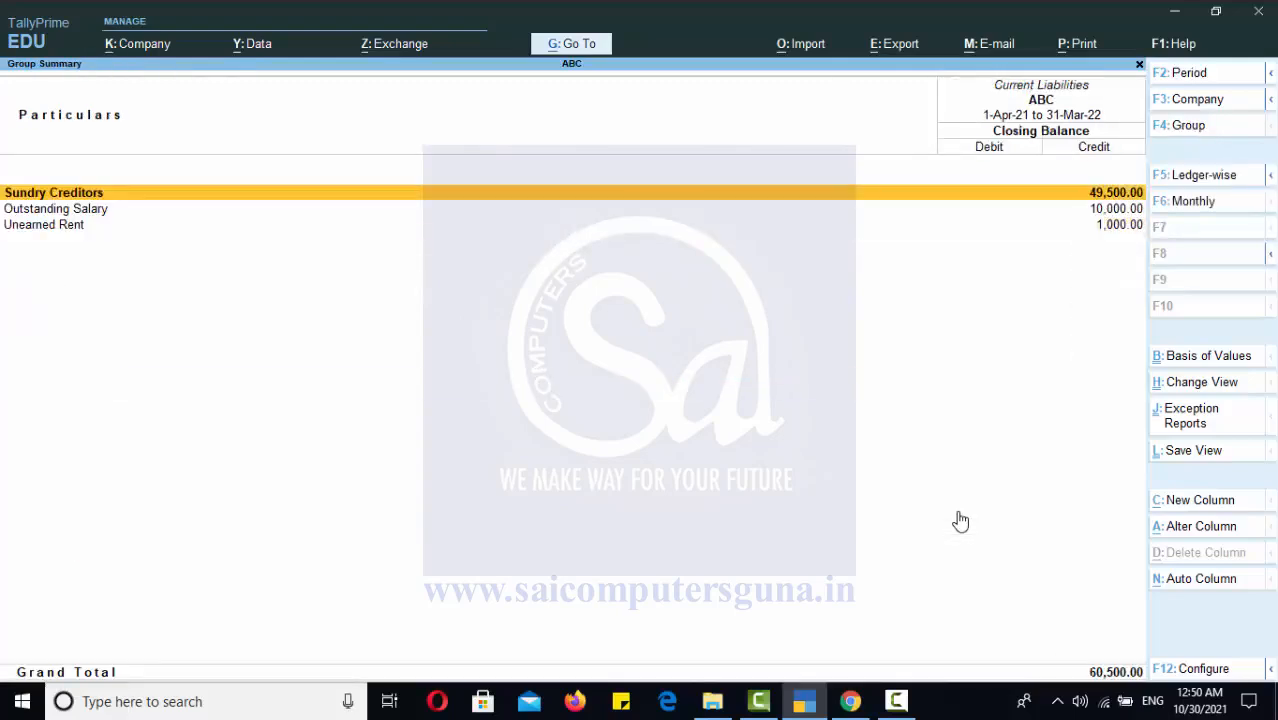
key(Escape)
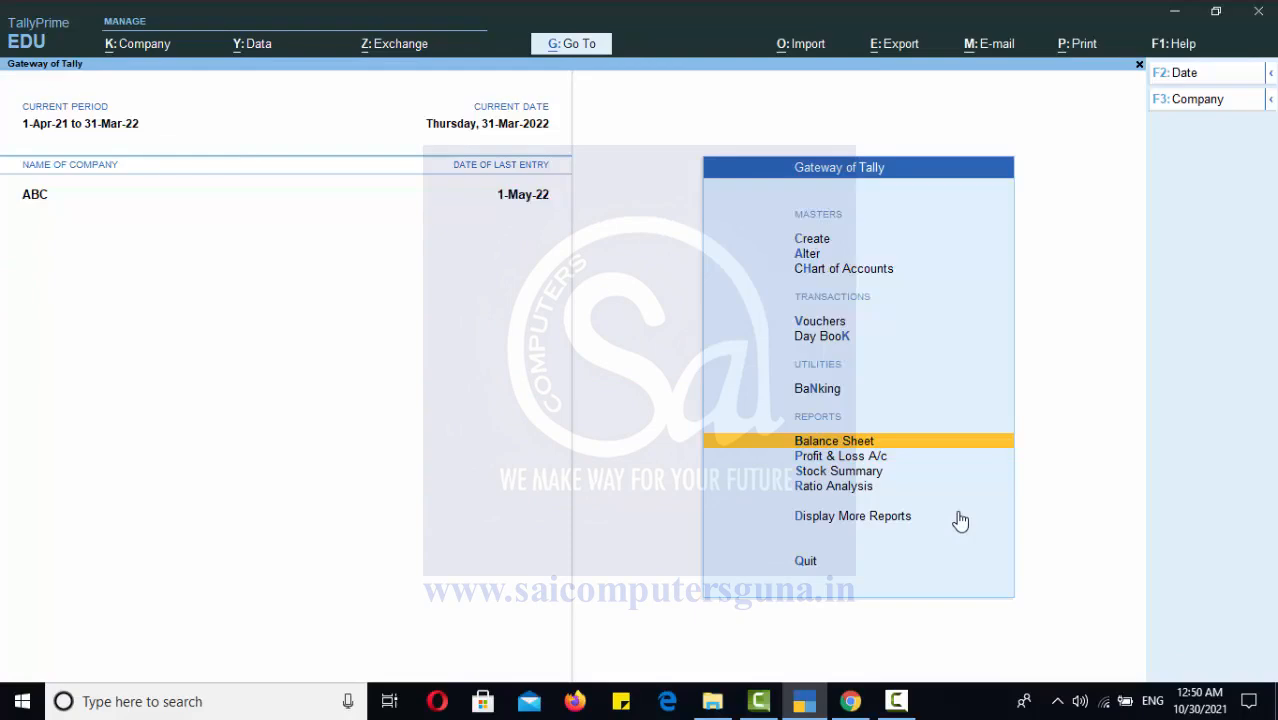
- Start a payment voucher and set it to Double Entry mode
key(Up)
key(Up)
key(Up)
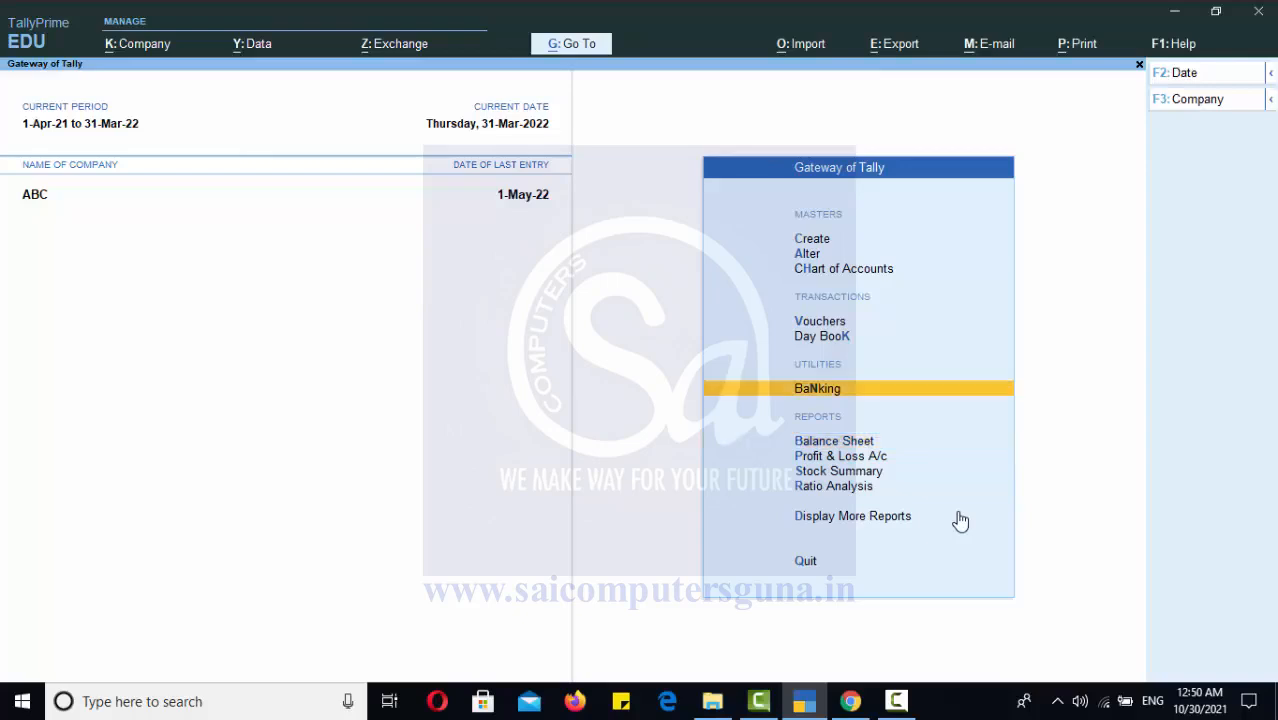
key(Return)
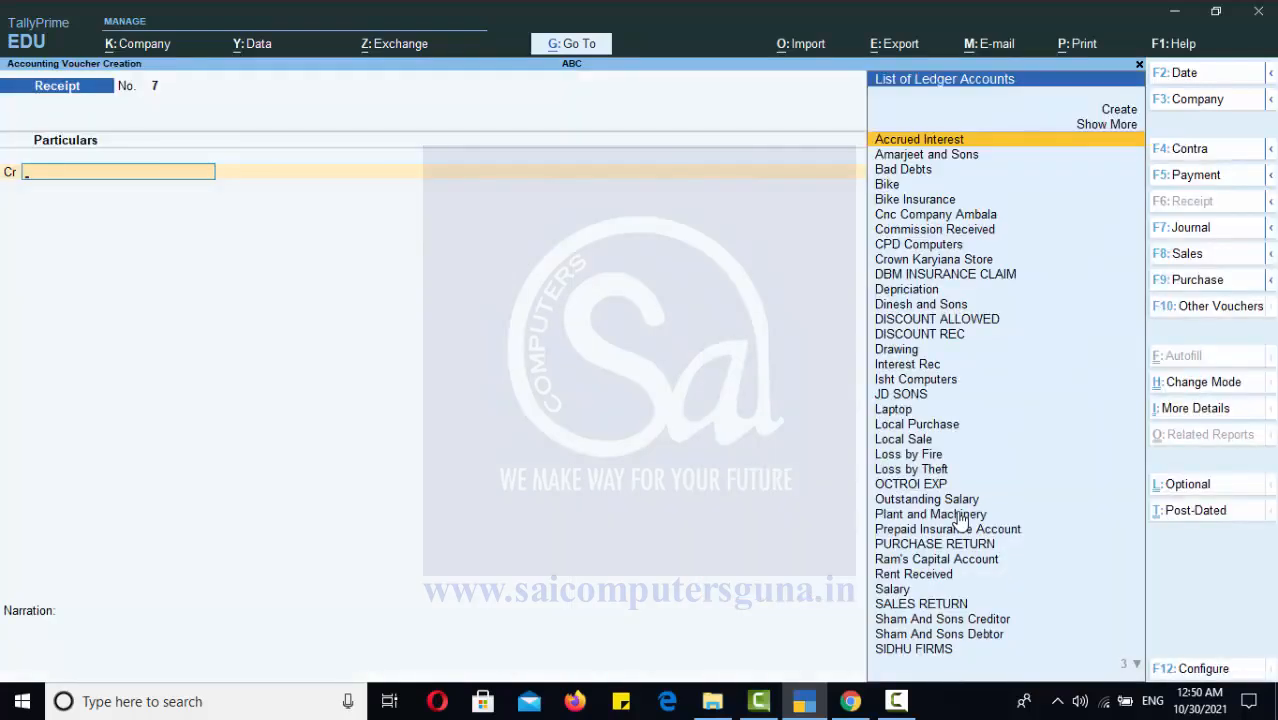
click(1216, 177)
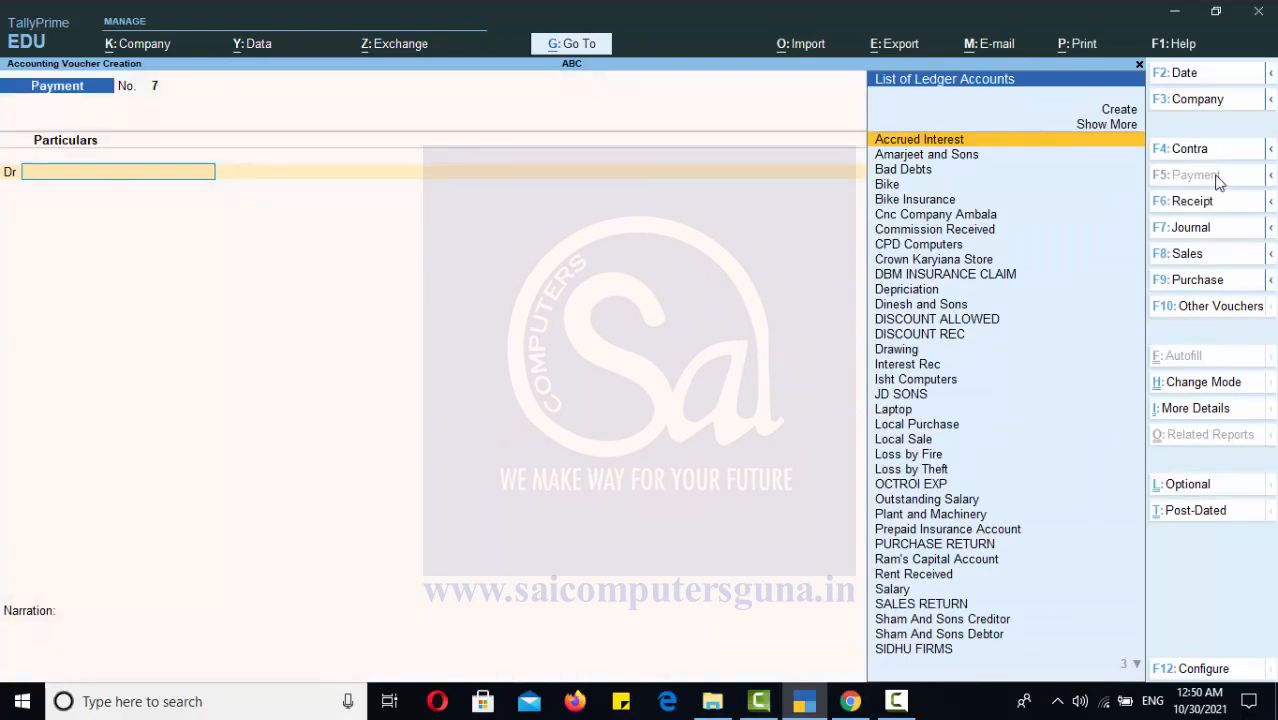
click(1200, 382)
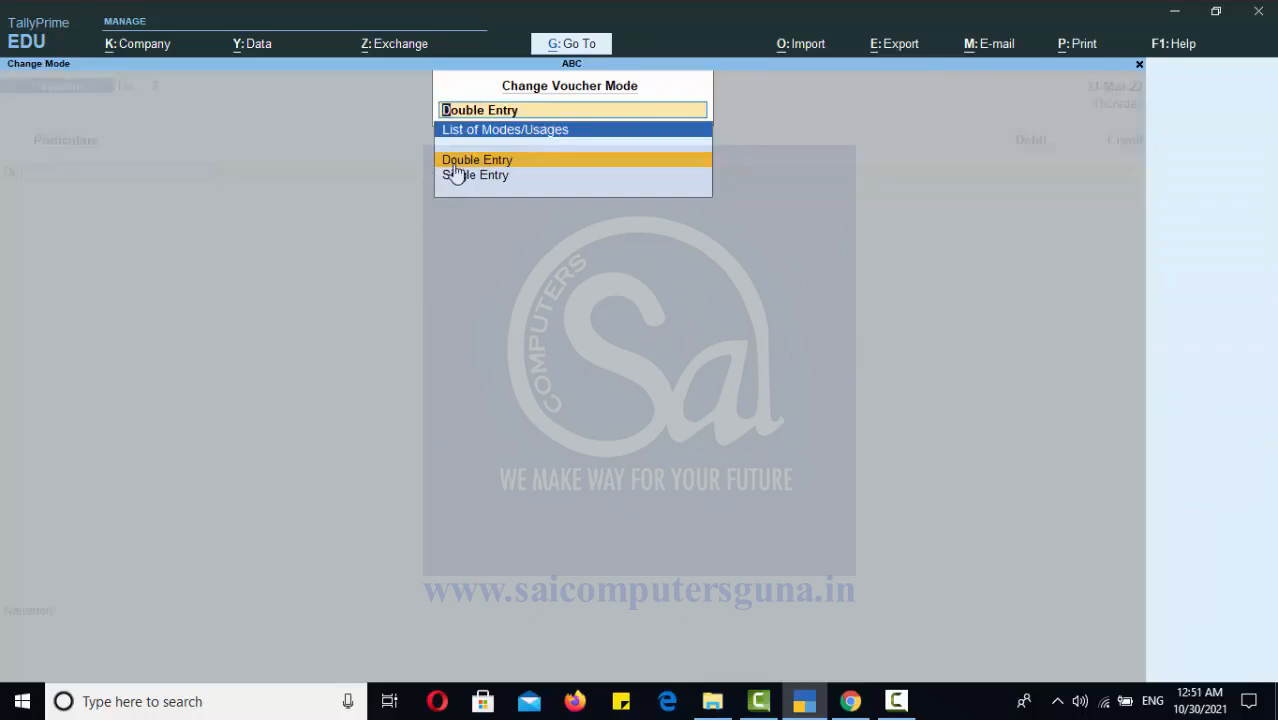
key(Return)
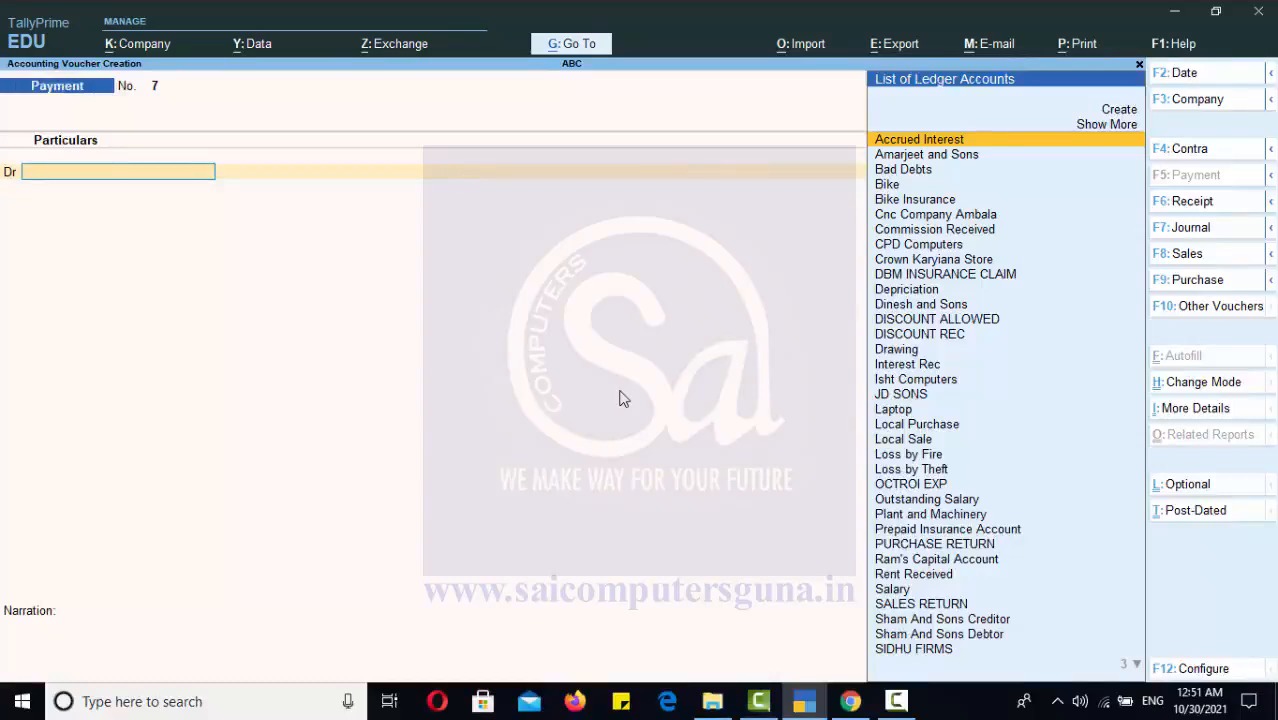
- Debit SIDHU FIRMS with 12,000 in the payment voucher
text(si)
key(Return)
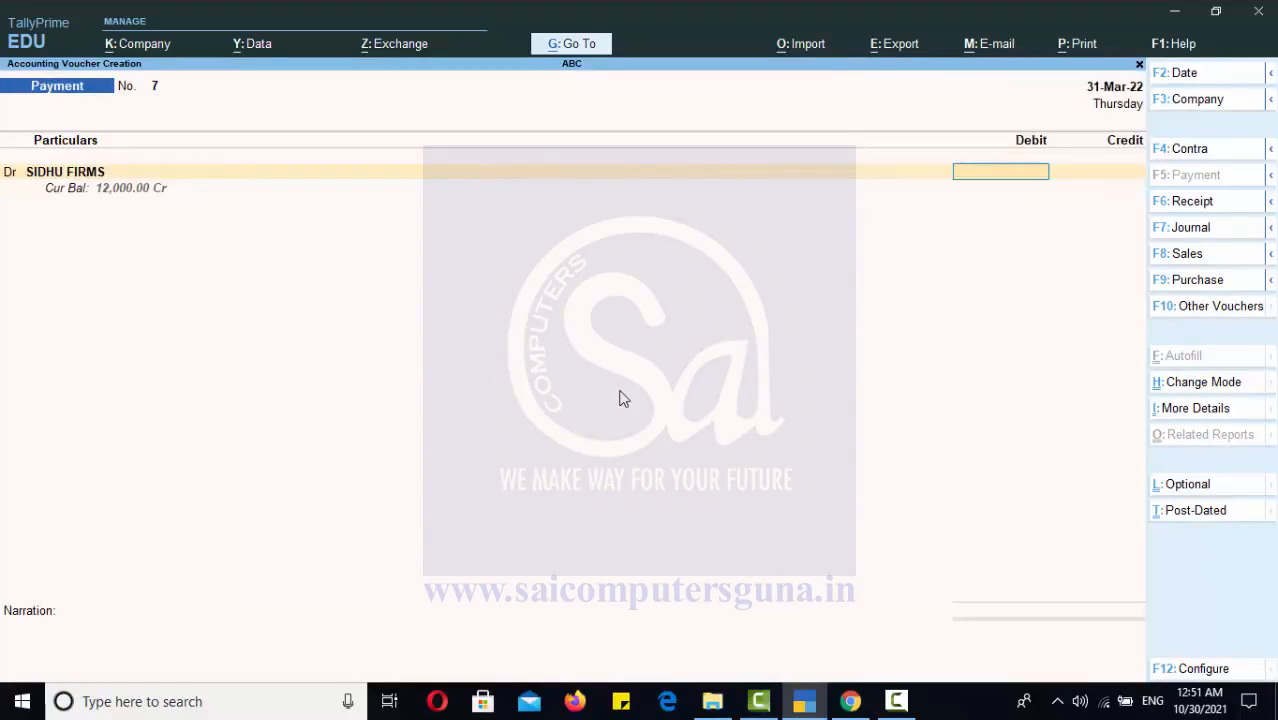
text(12000)
key(Return)
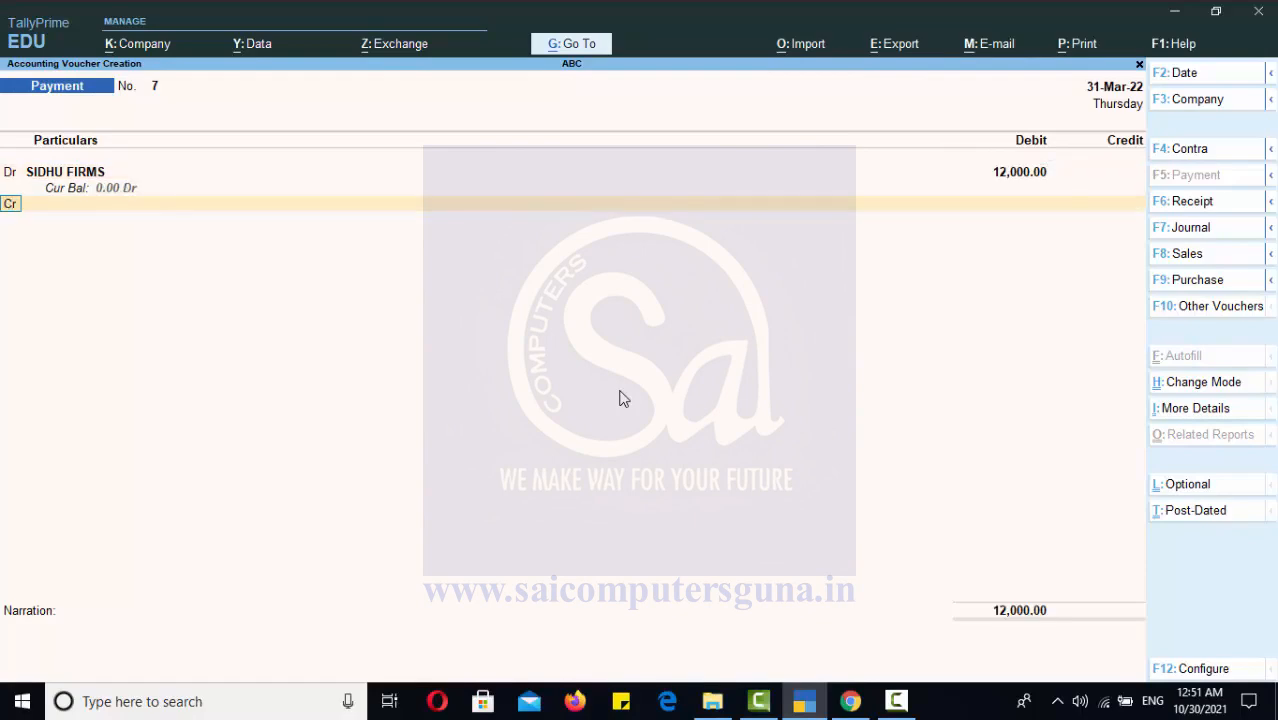
- Add a credit line for Cash of 10,000 to the payment voucher
key(Return)
text(CASH)
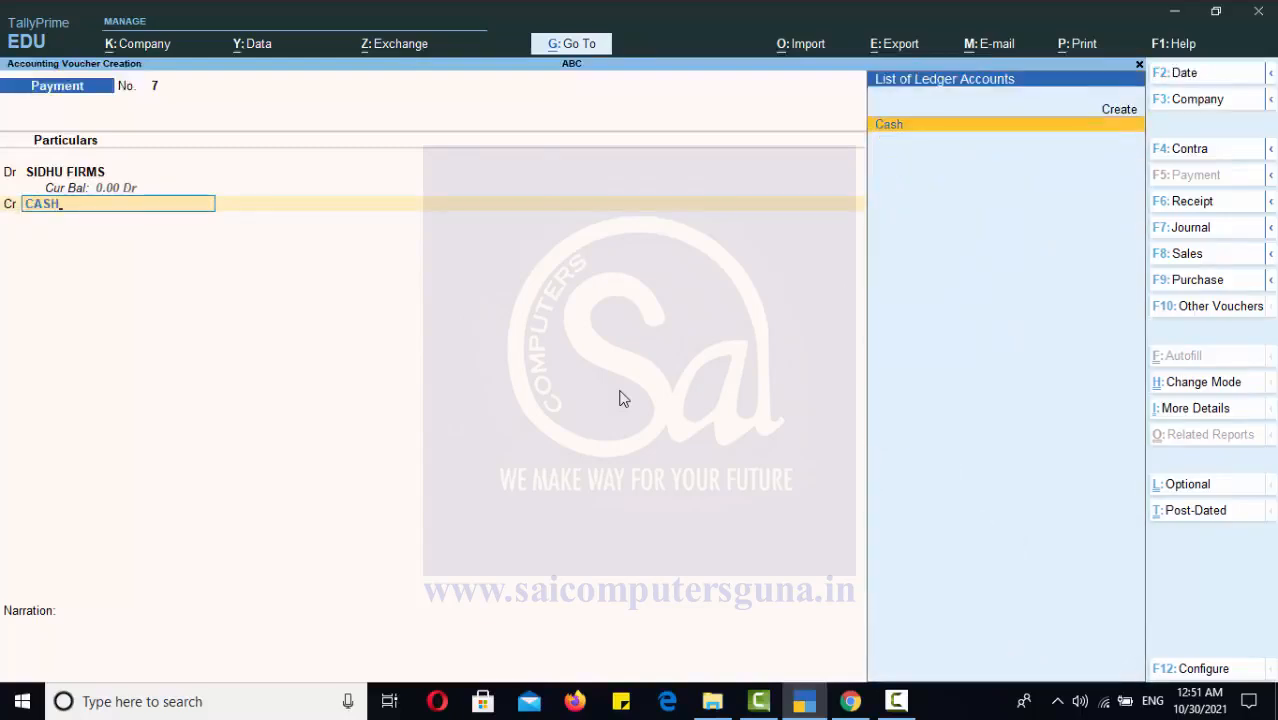
key(Return)
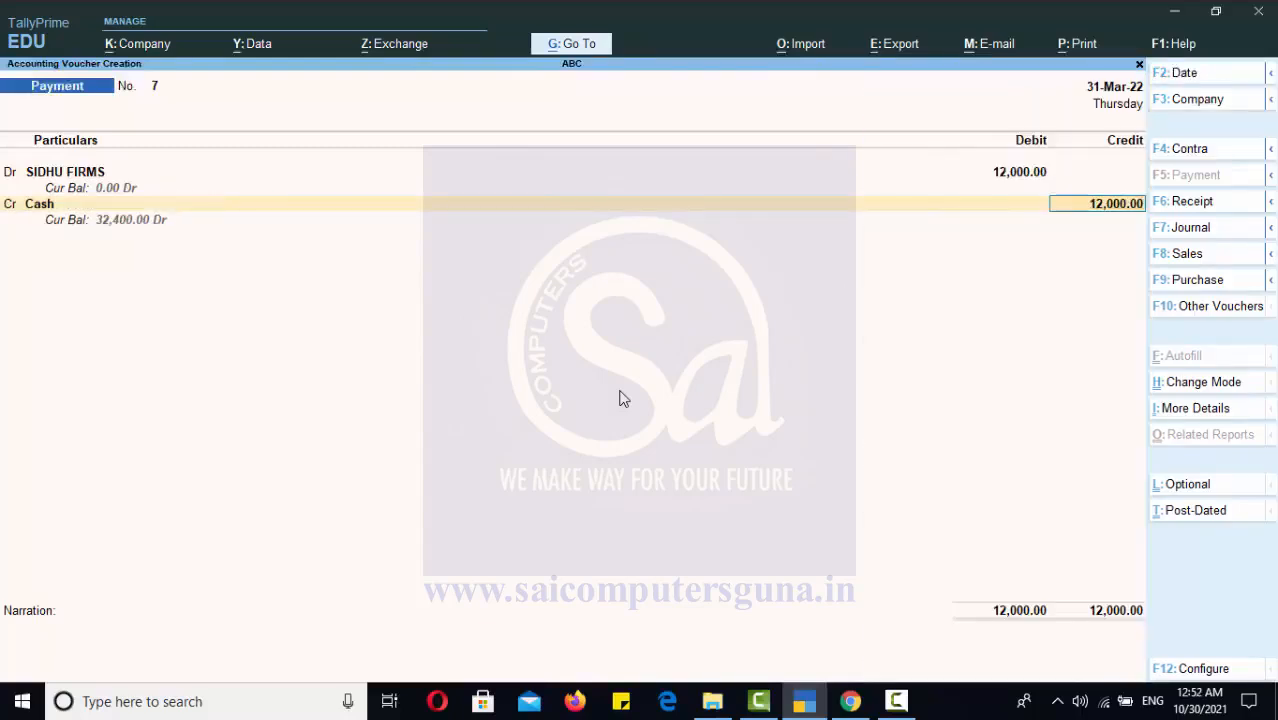
text(10000)
key(Return)
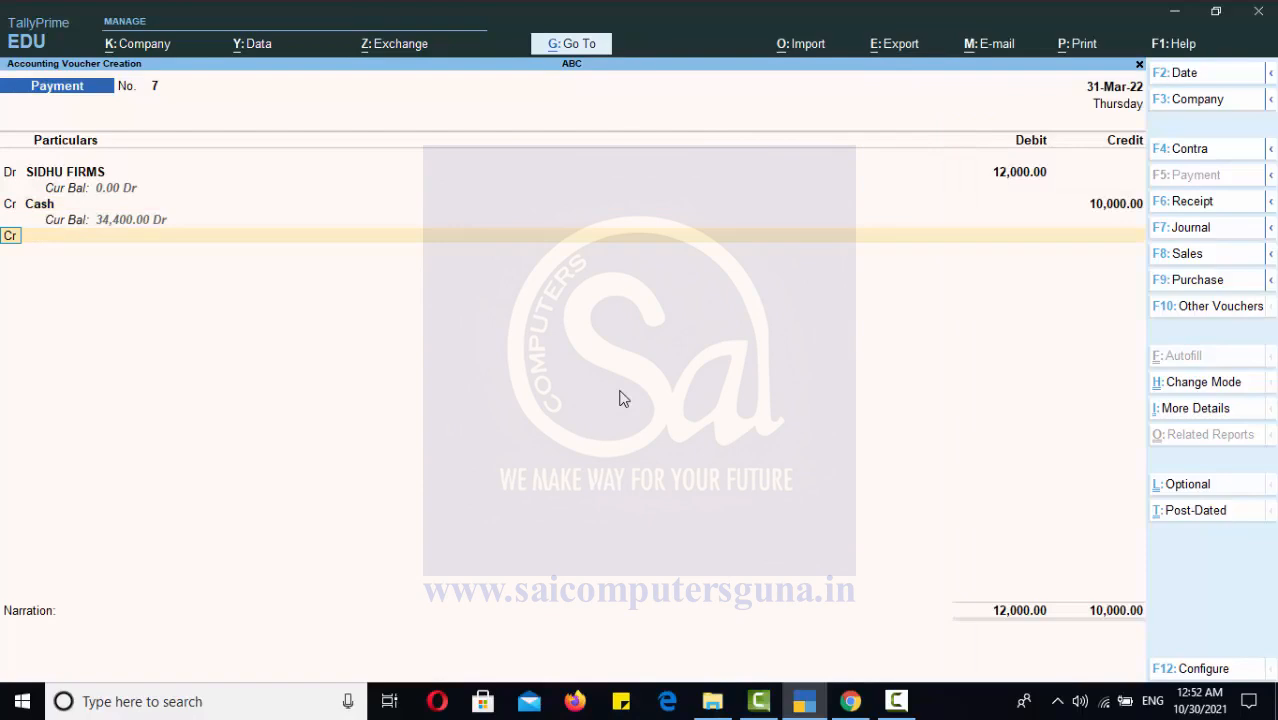
- Add a credit line for DISCOUNT REC of 2,000 to the payment voucher
key(Return)
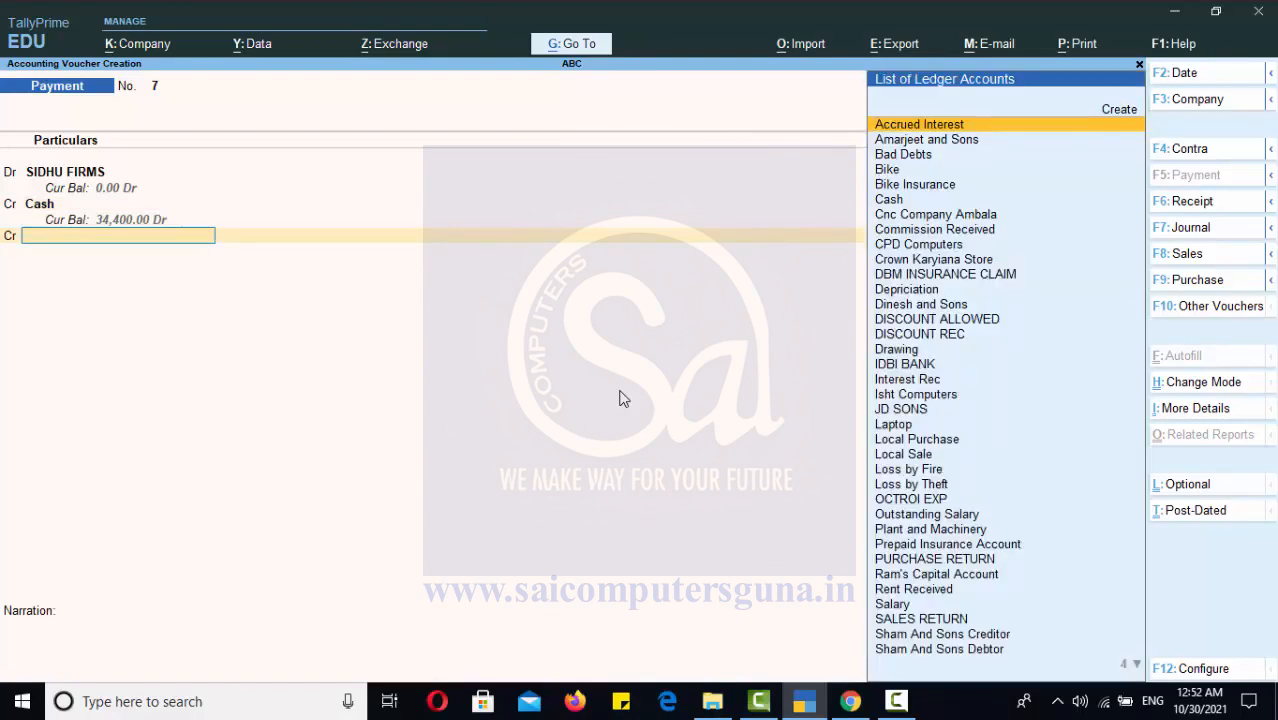
text(DI)
key(Down)
key(Down)
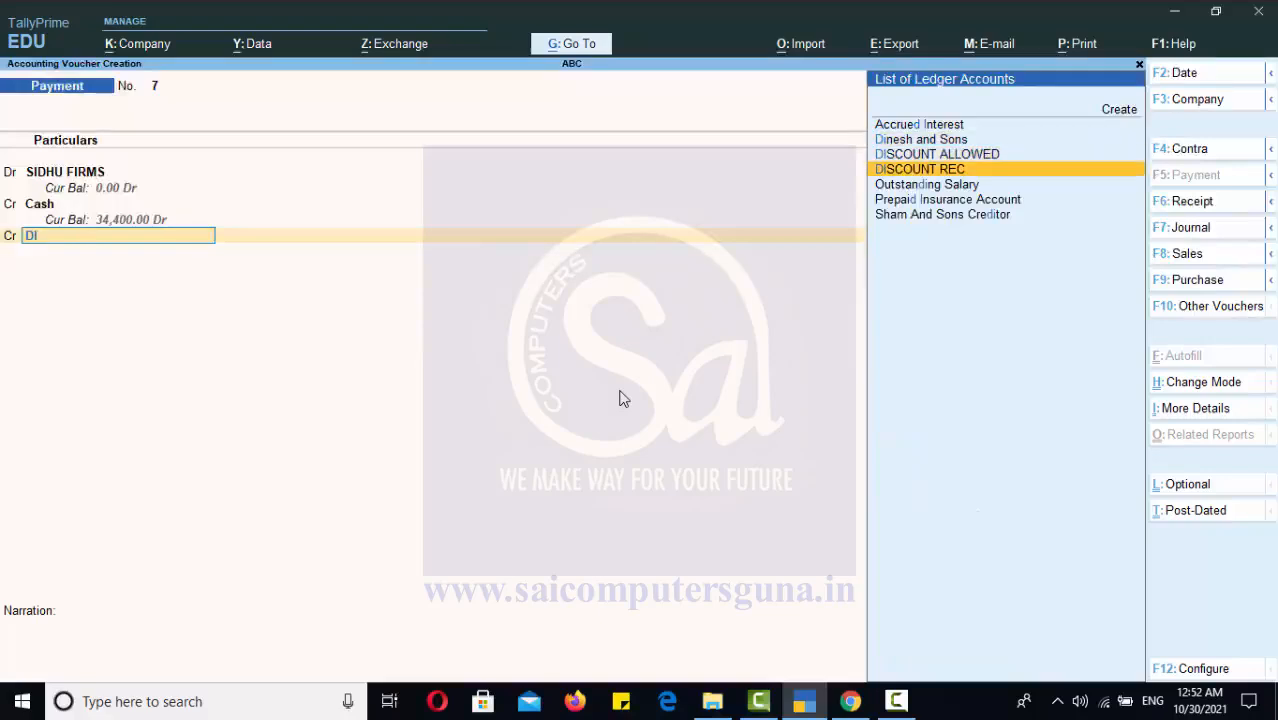
key(Return)
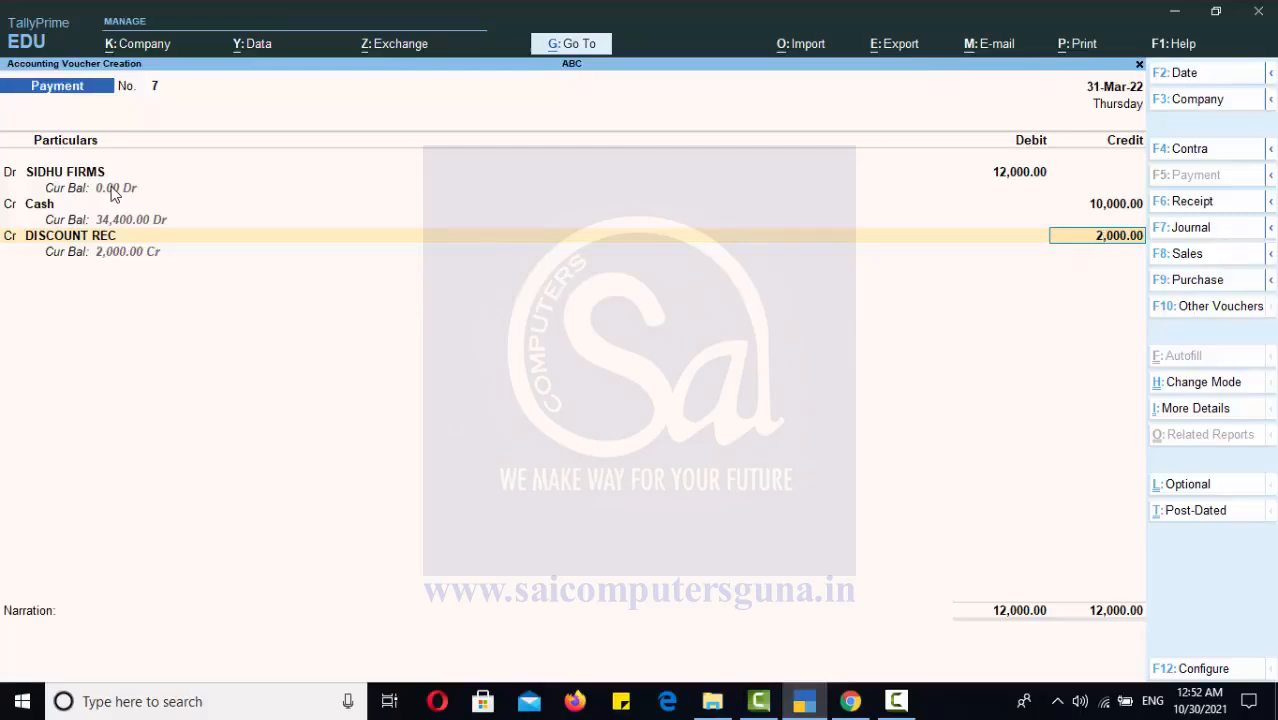
key(Return)
- Accept the payment voucher without a narration and leave voucher creation
key(Return)
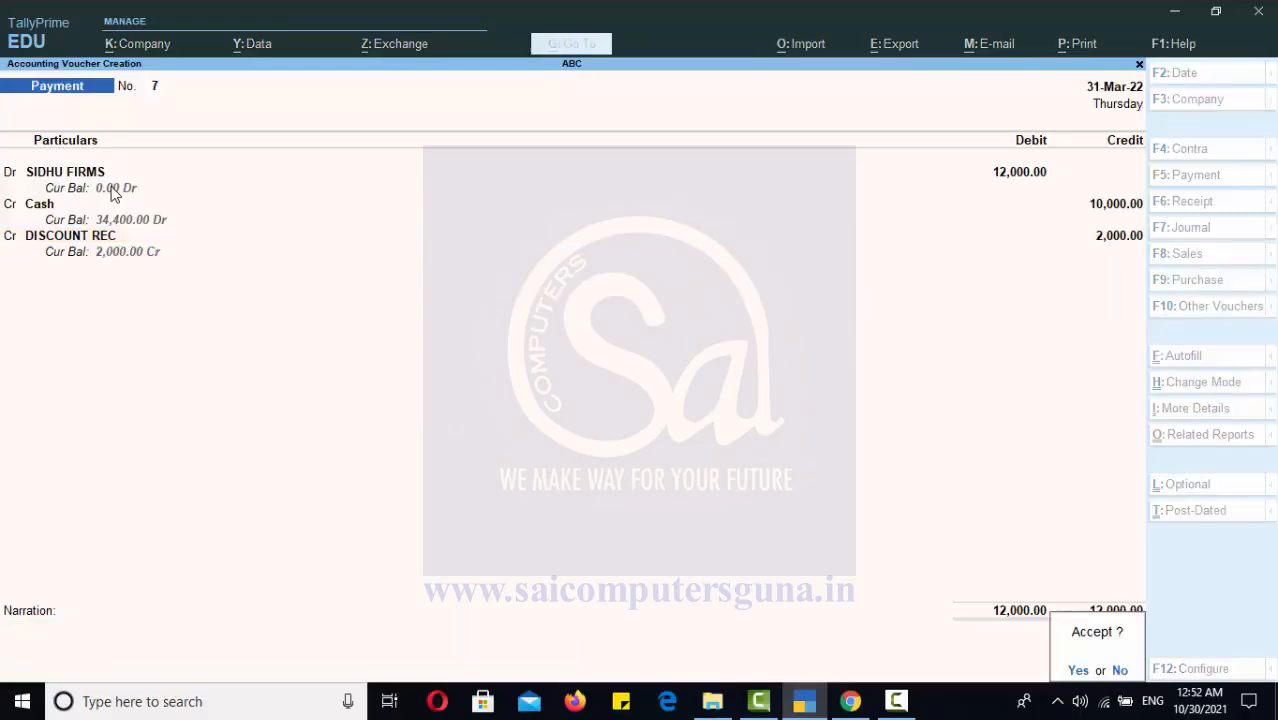
key(Return)
key(Escape)
key(Return)
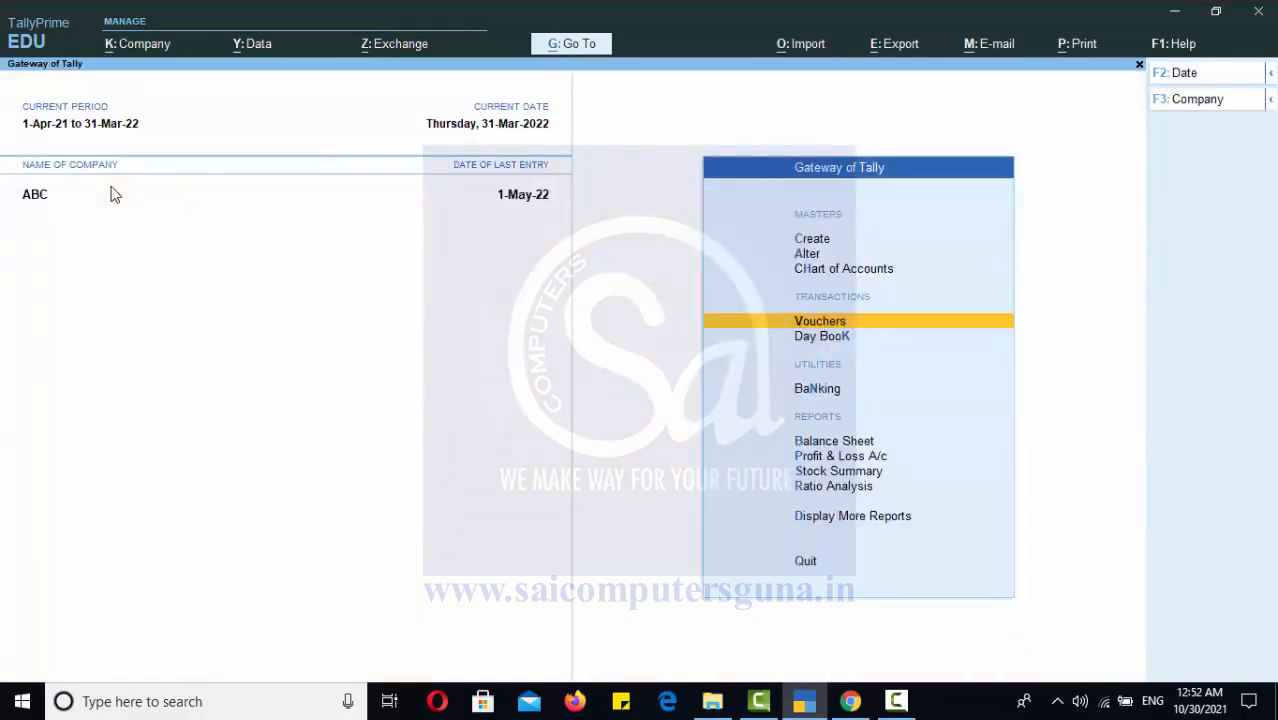
- Check the Sundry Creditors group in the Balance Sheet for the effect of the SIDHU FIRMS payment, and close the report
key(Down)
key(Down)
key(Down)
key(Return)
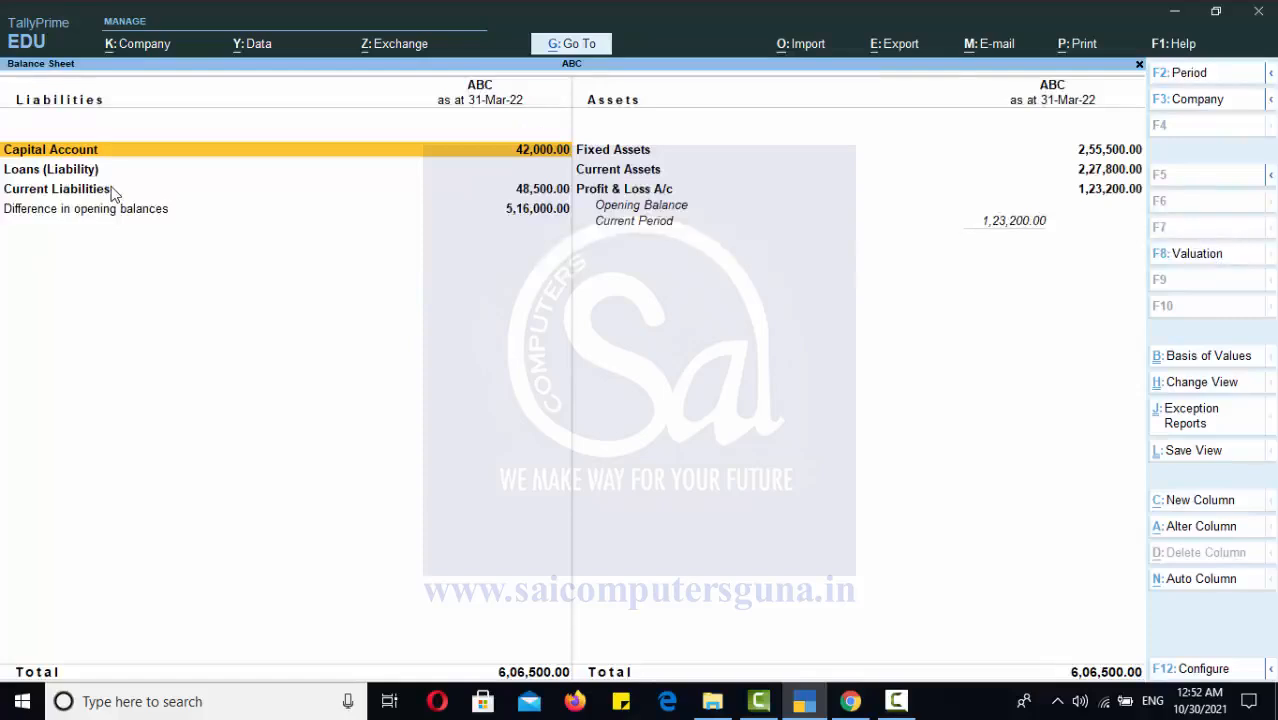
key(Down)
key(Down)
key(Return)
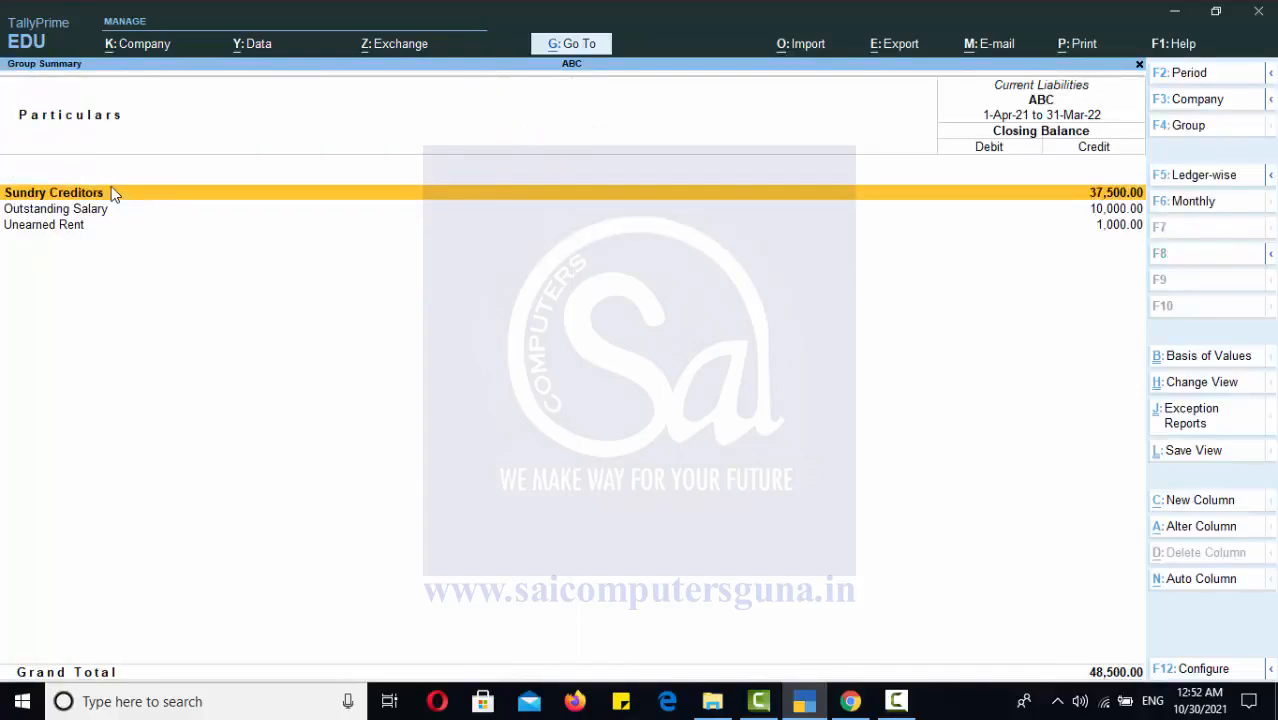
key(Down)
key(Up)
key(Return)
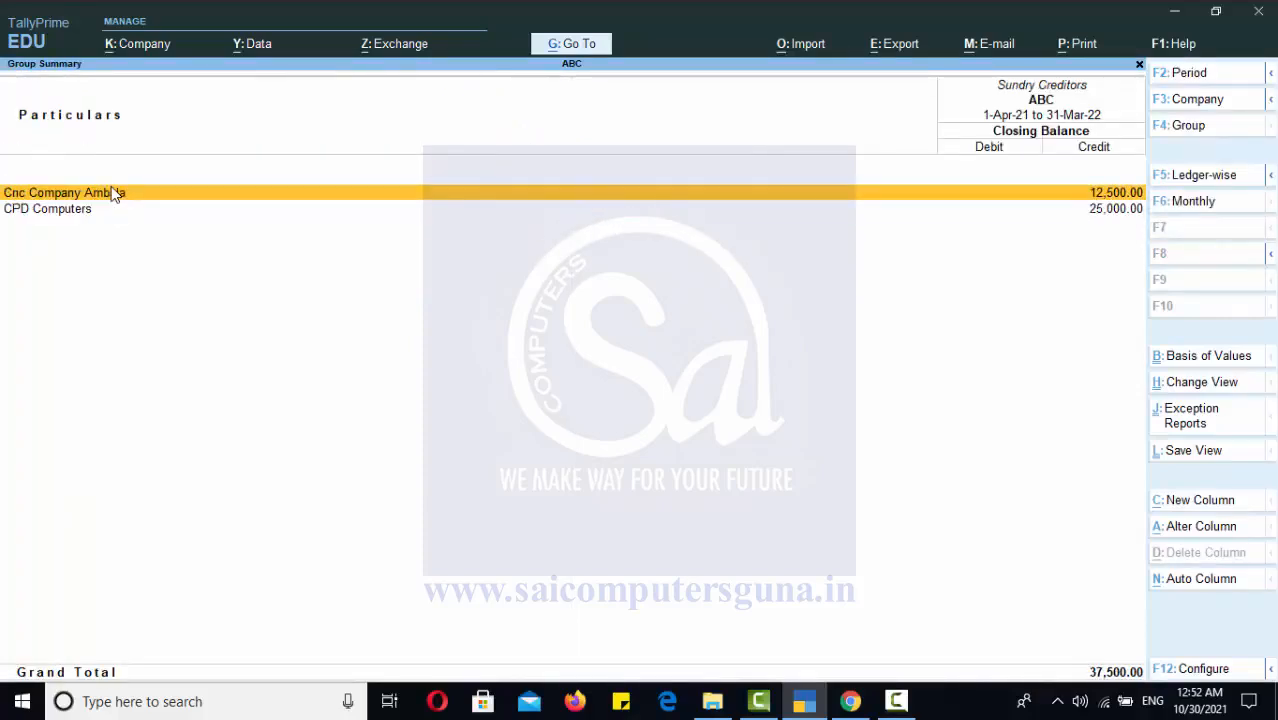
key(Escape)
key(Escape)
key(Escape)
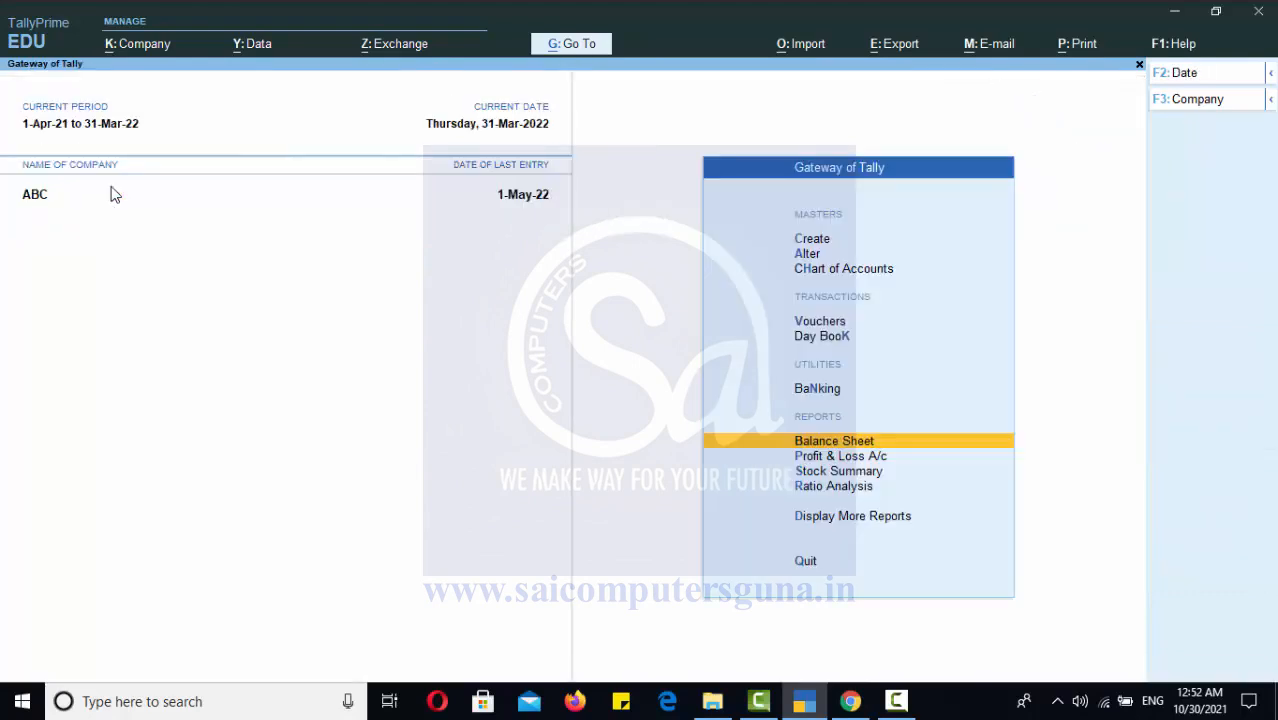
- Check the DISCOUNT REC monthly summary under Indirect Incomes in the Profit & Loss A/c, and return to the Gateway of Tally
key(Down)
key(Return)
key(Right)
key(Down)
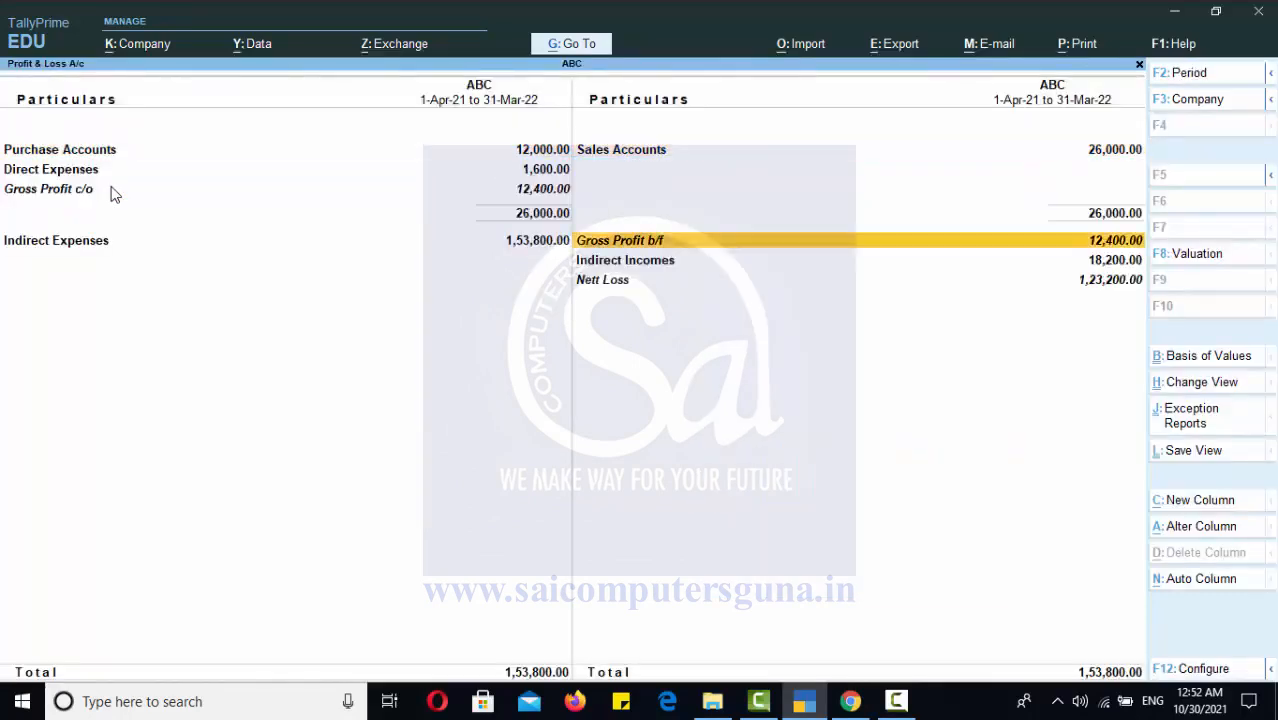
key(Down)
key(Return)
key(Down)
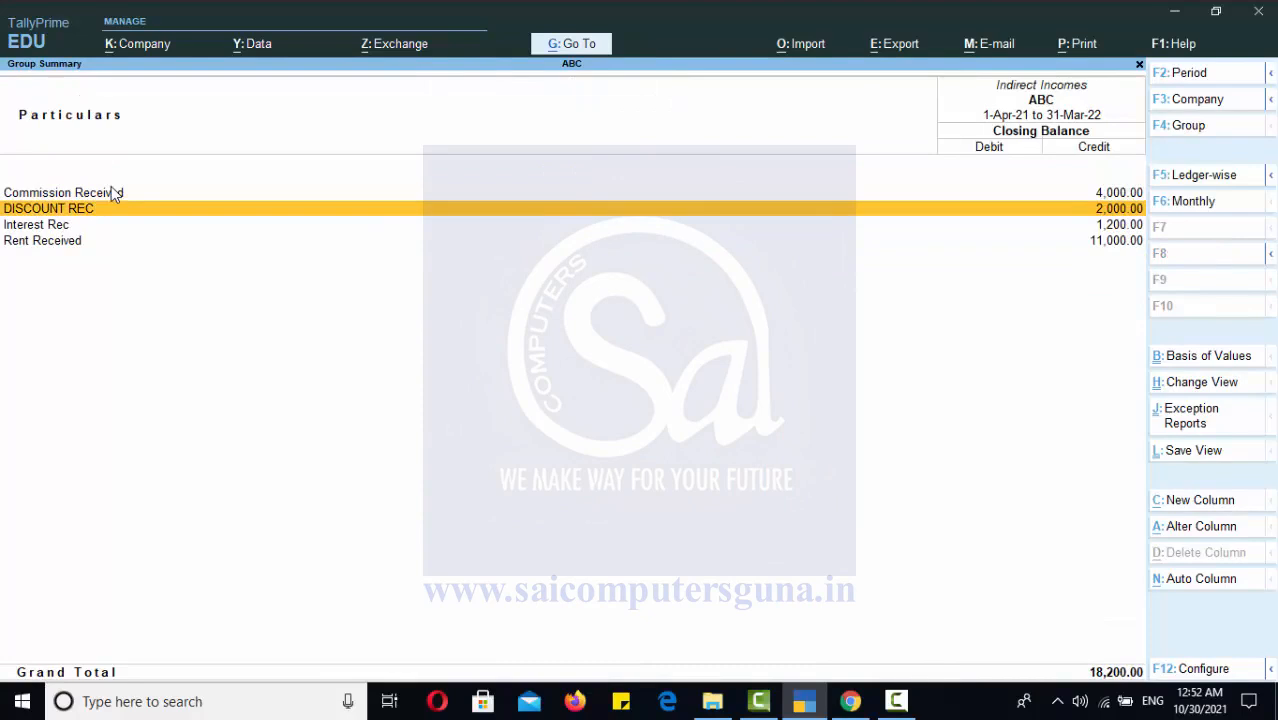
key(Return)
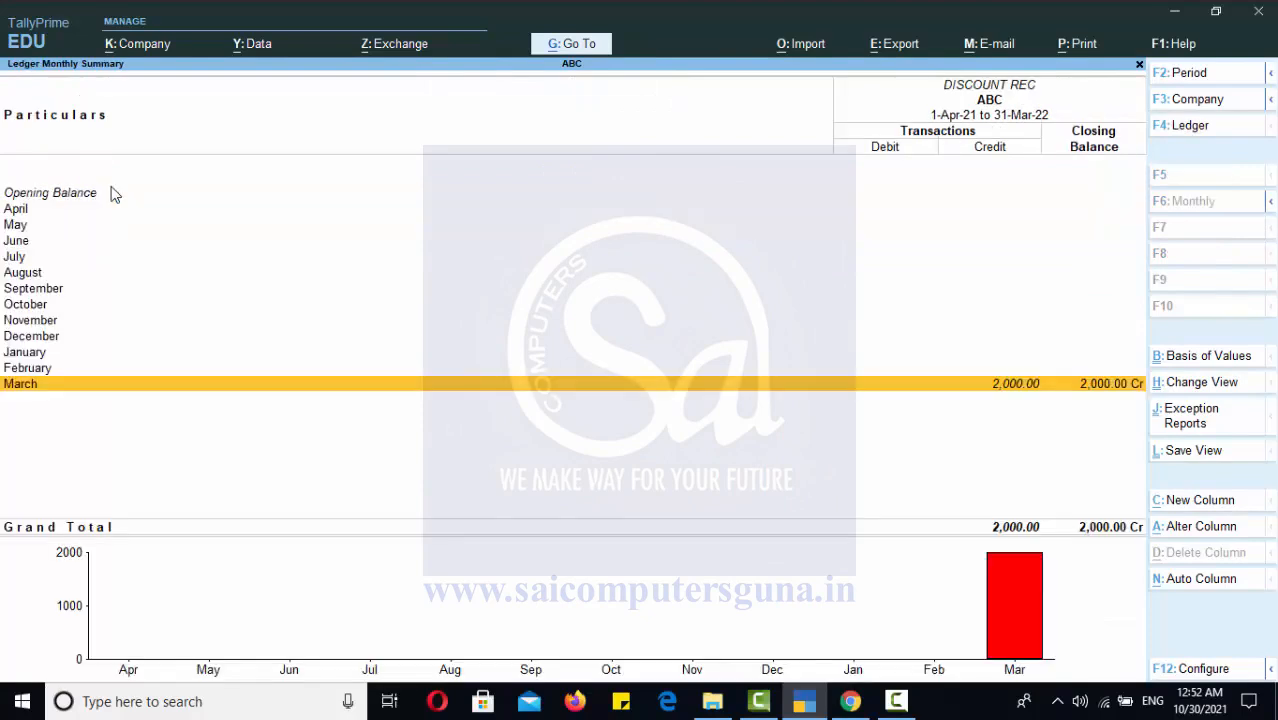
key(Escape)
key(Escape)
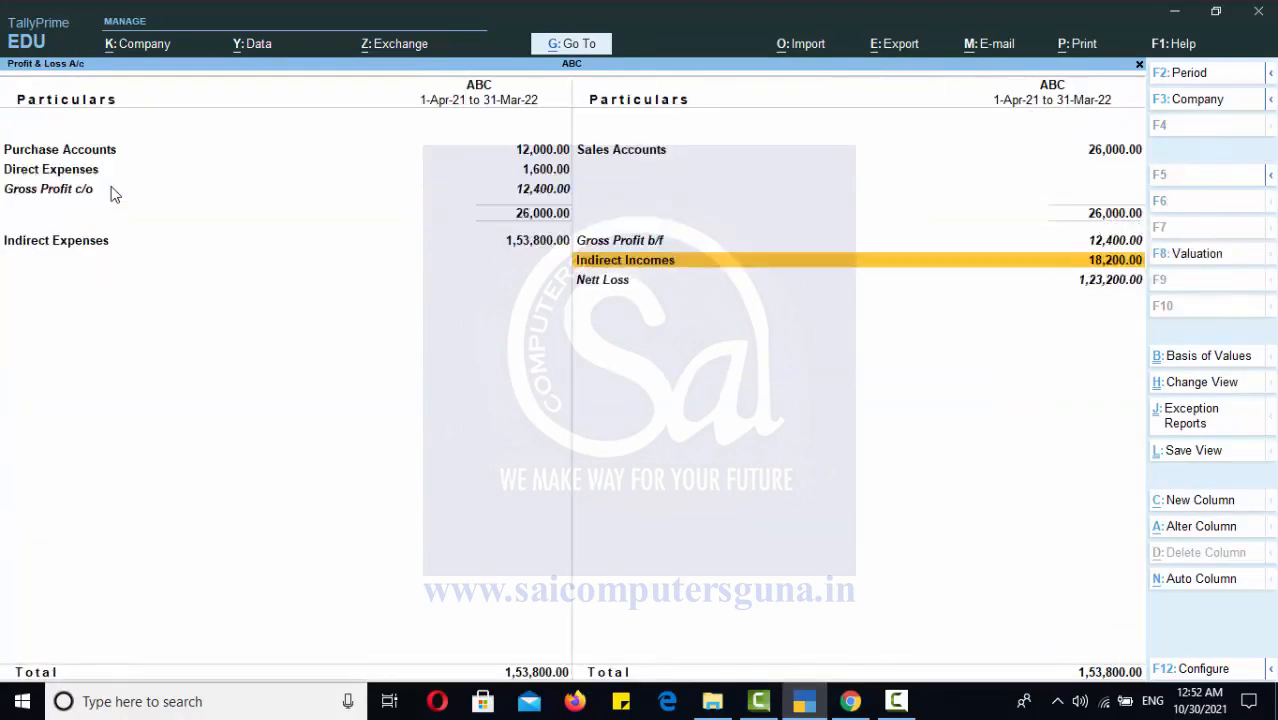
key(Escape)
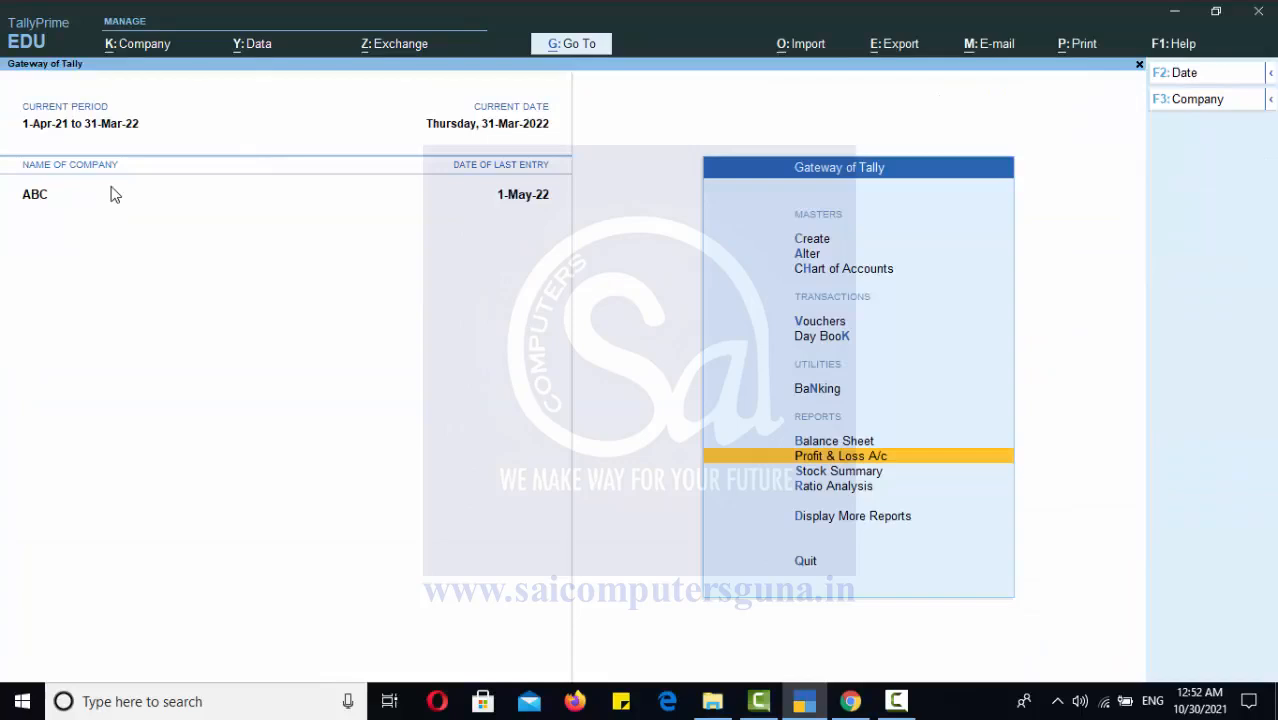